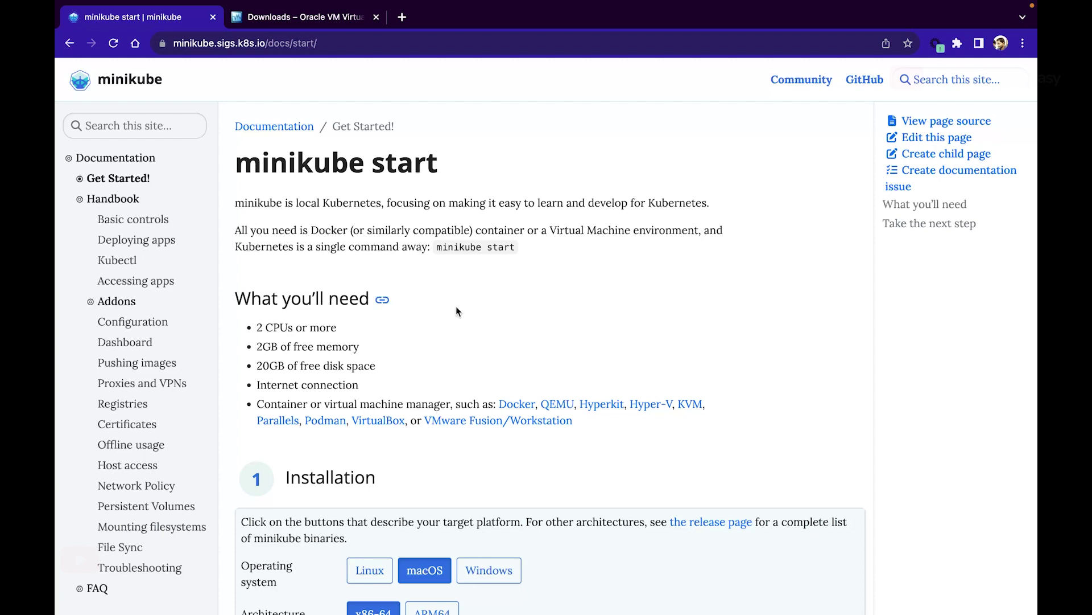
Step: Review minikube's requirements and locate the macOS / Intel hosts package on the VirtualBox downloads page
scroll(455, 307, "down", 2)
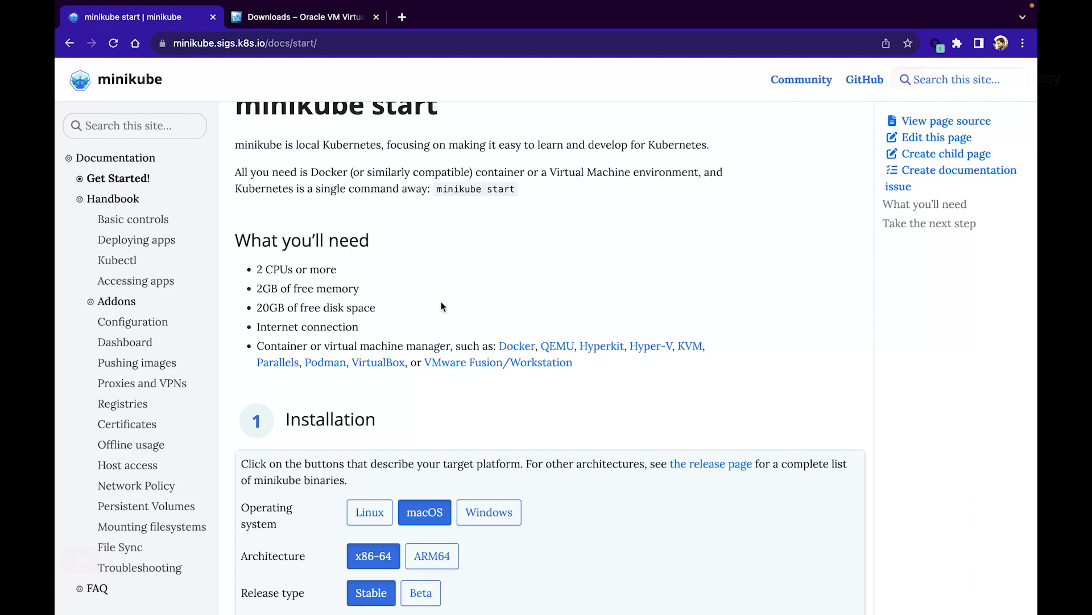
scroll(441, 308, "down", 2)
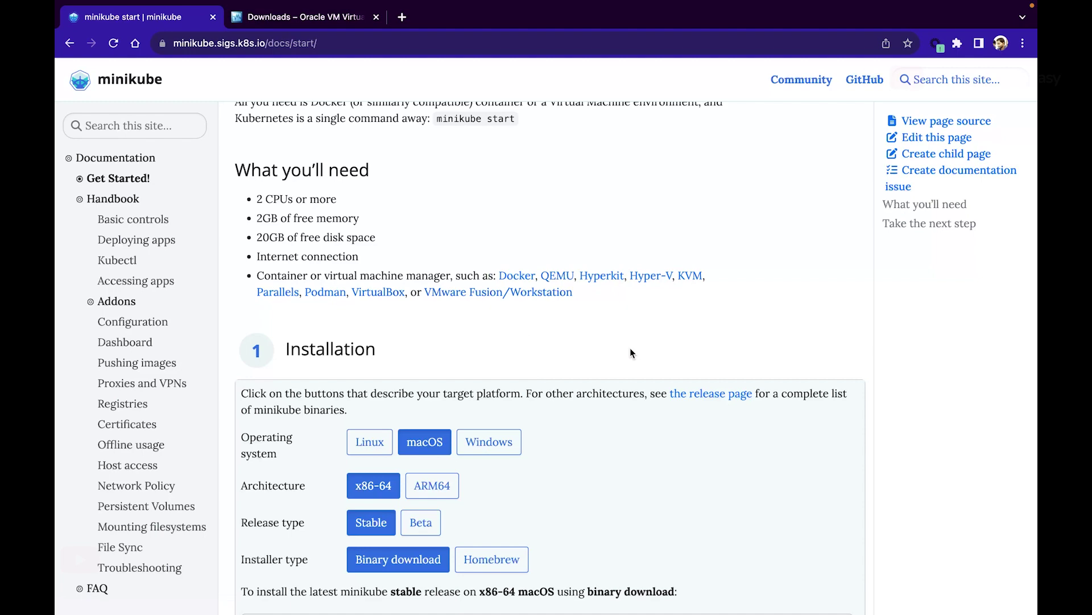
left_click(335, 26)
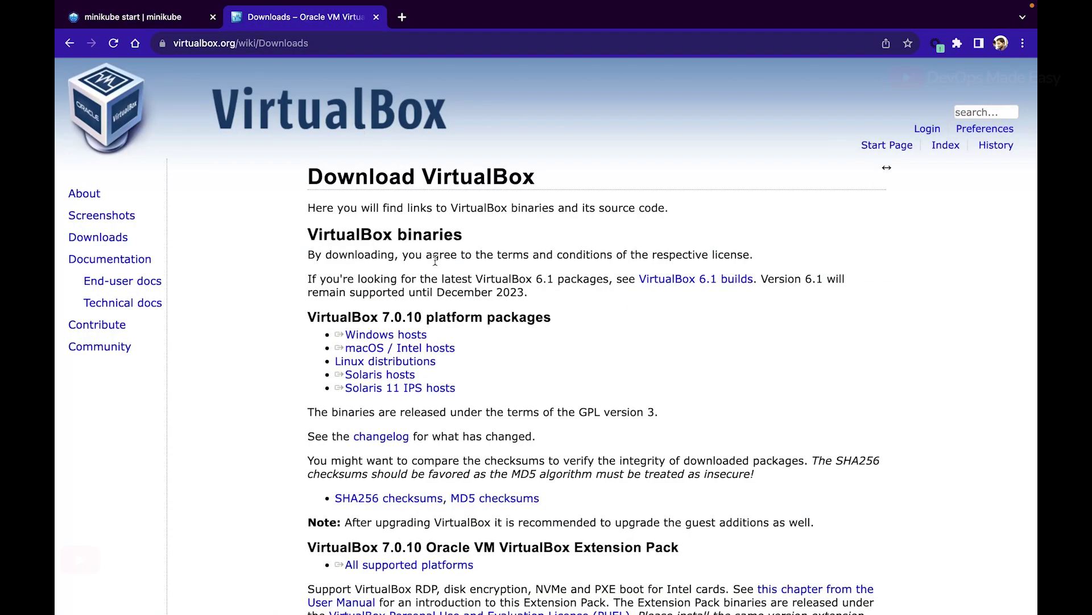
right_click(393, 339)
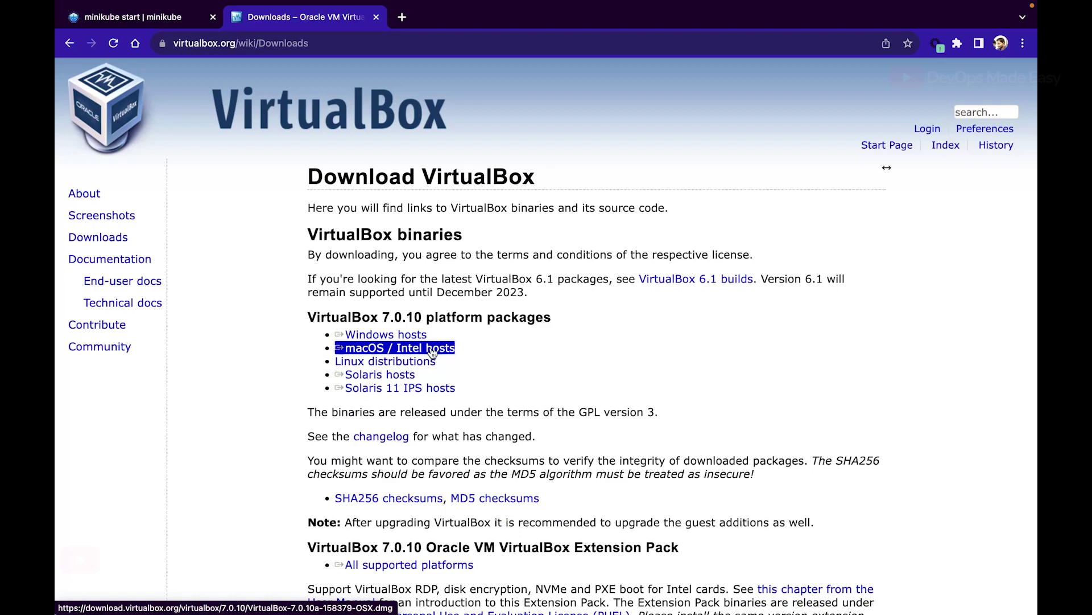
Step: Return to the minikube documentation and examine the binary download install commands for stable x86-64 macOS
left_click(158, 23)
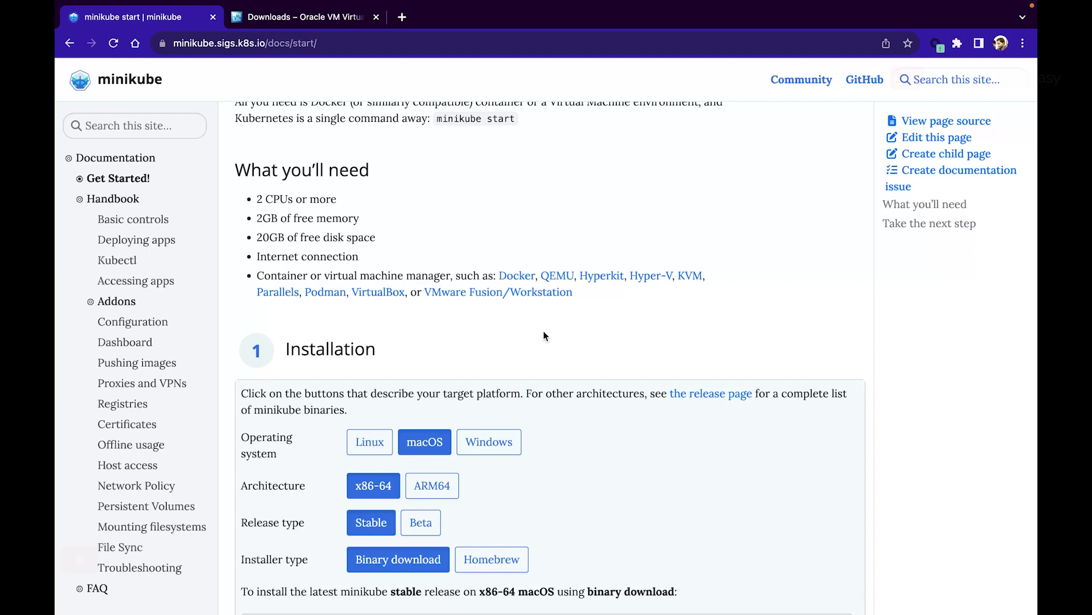
scroll(341, 260, "down", 4)
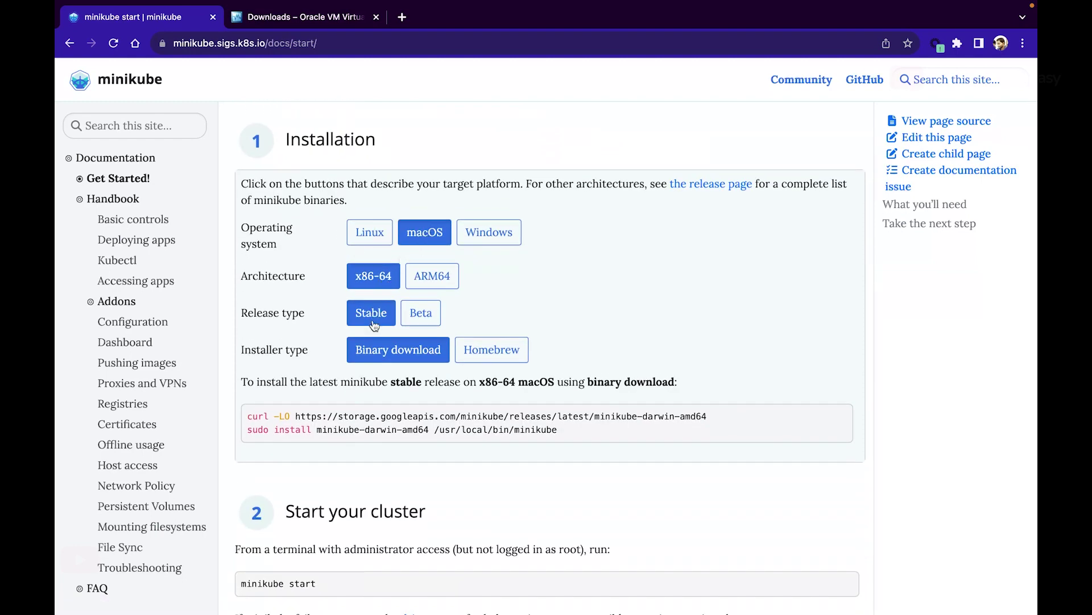
scroll(481, 404, "down", 2)
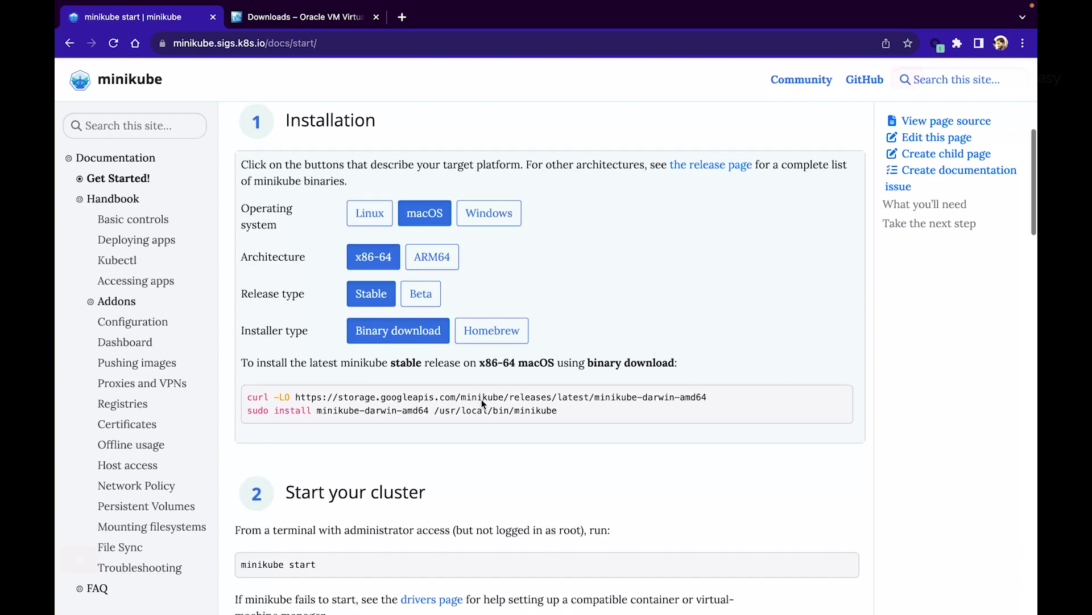
left_click_drag(575, 376, 234, 363)
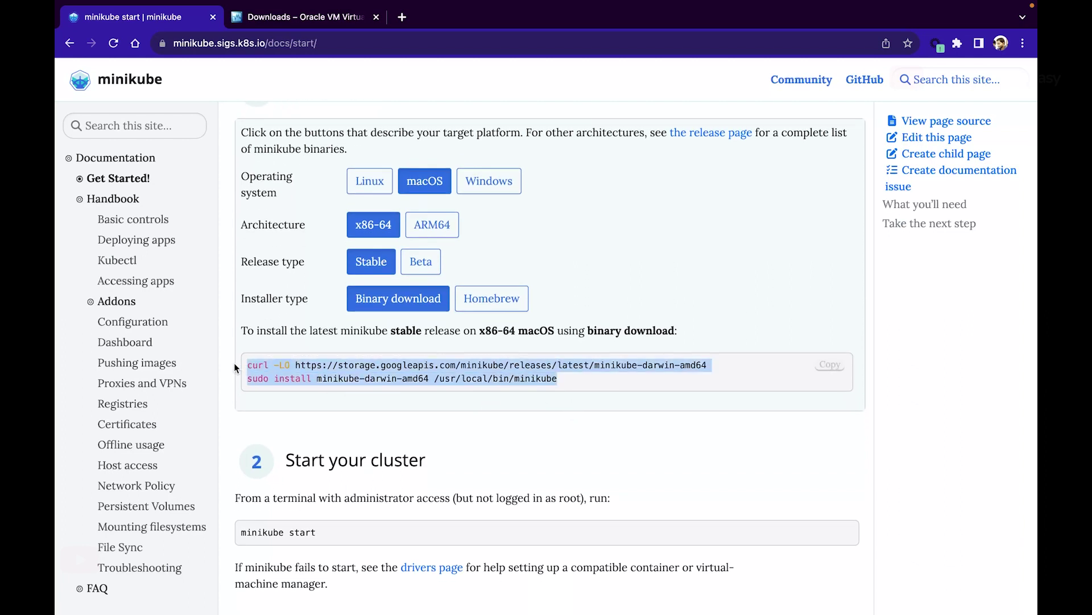
Step: Show the Homebrew instructions for stable x86-64 macOS, and run `brew install minikube` in Terminal
left_click(493, 299)
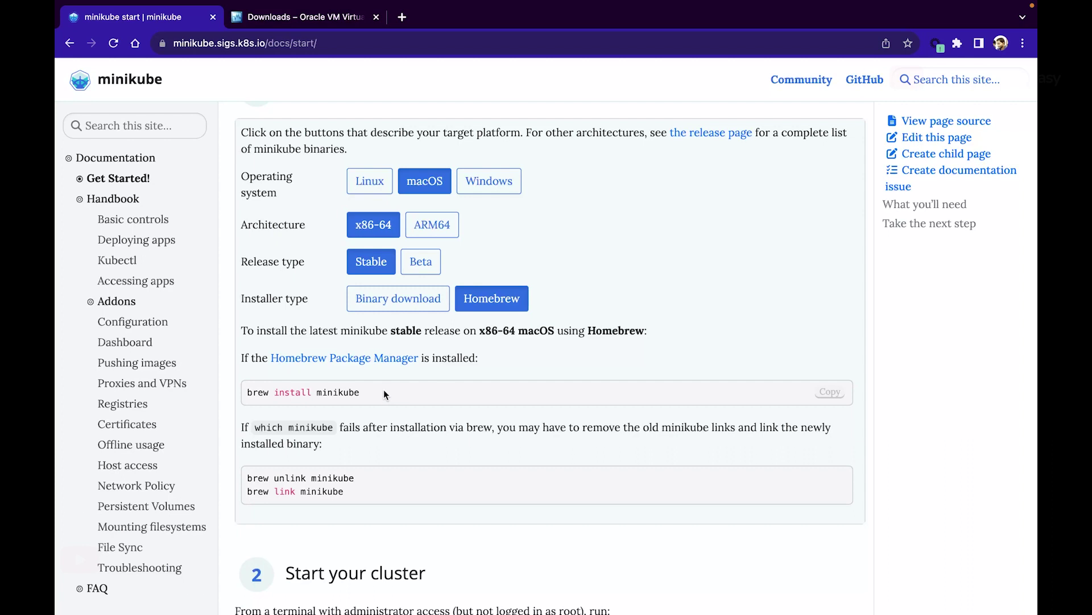
left_click(398, 300)
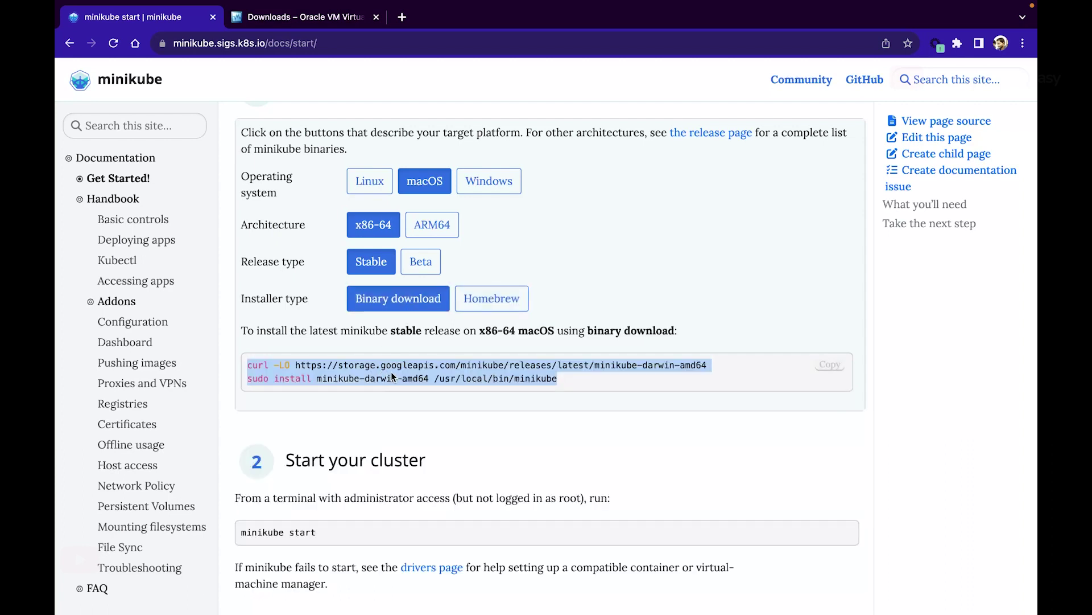
left_click(491, 299)
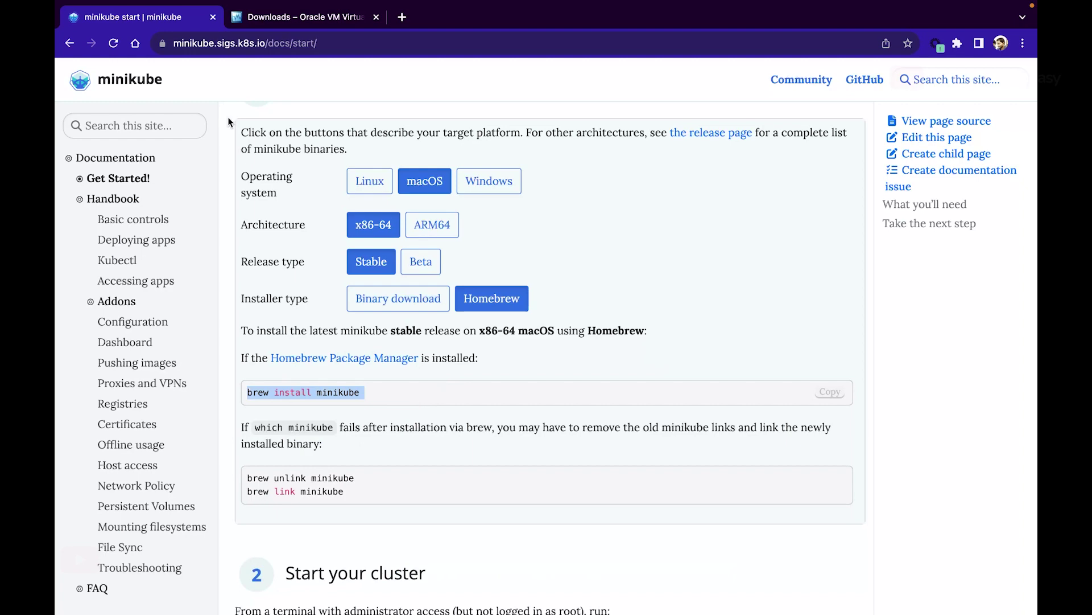
key("super+Tab")
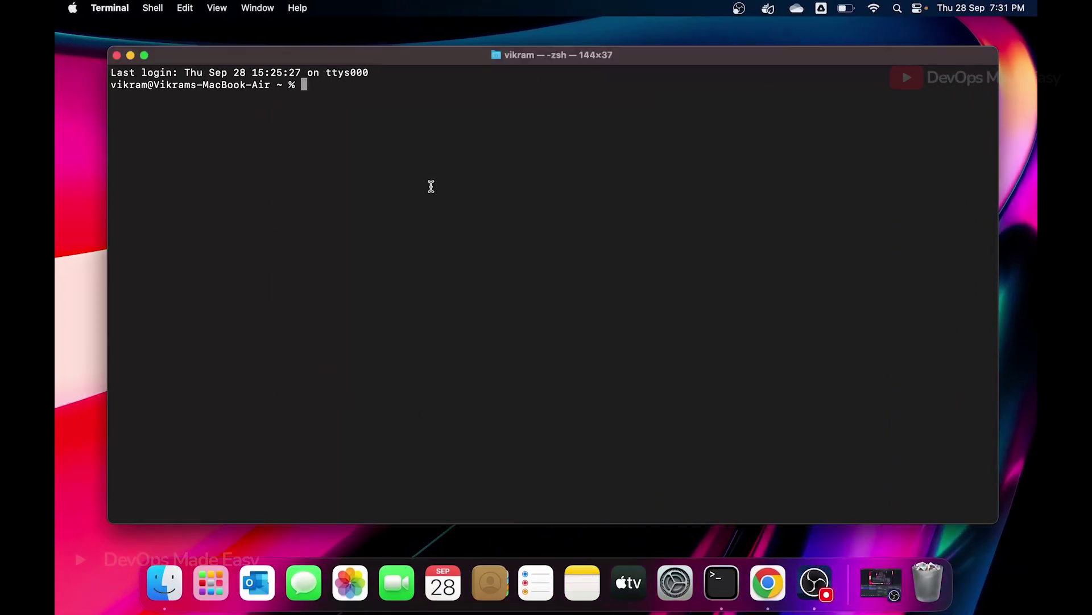
type("brew install minikube")
key("Return")
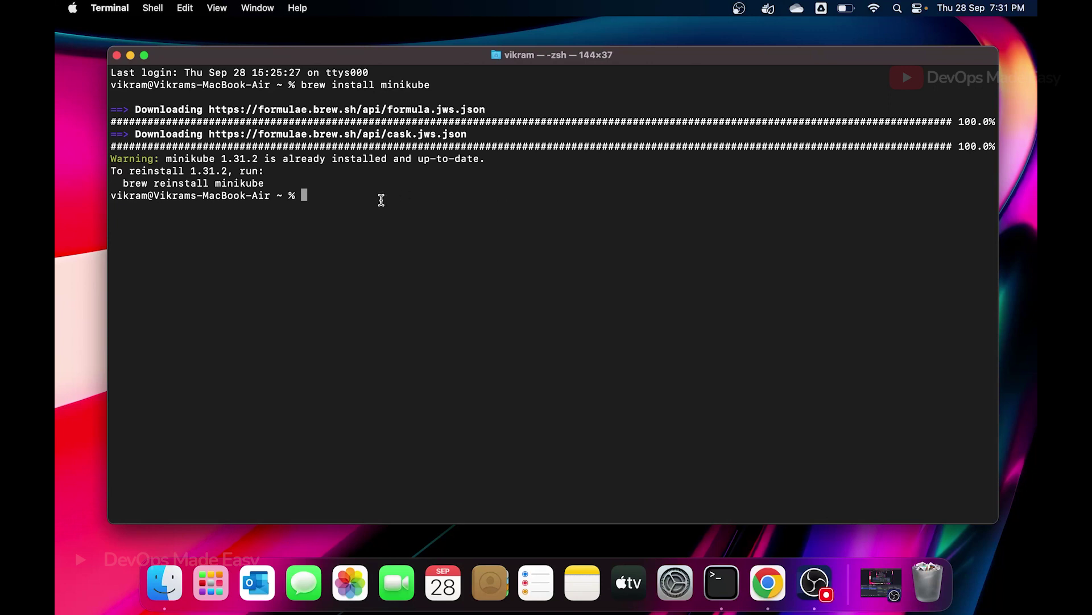
Step: Reinstall minikube by running the suggested `brew reinstall minikube` command
left_click_drag(266, 184, 120, 183)
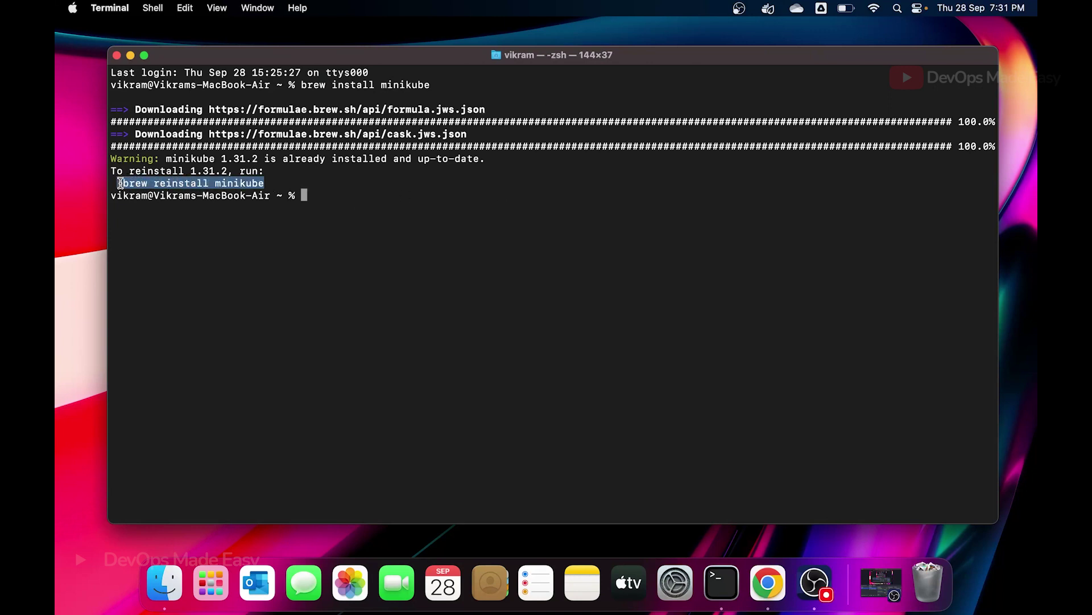
type("brew reinstall minikube")
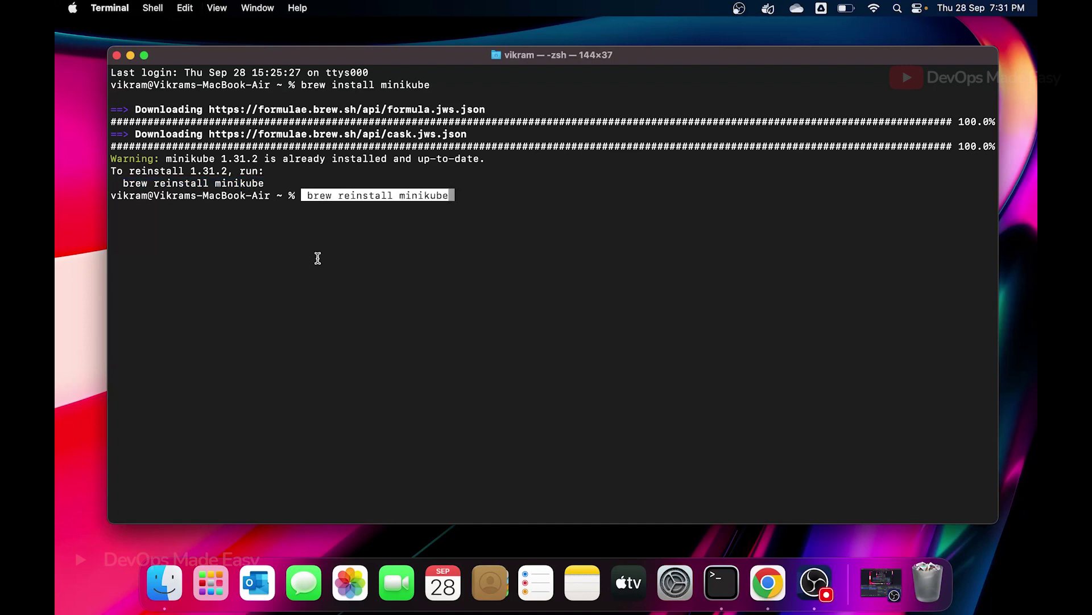
key("Return")
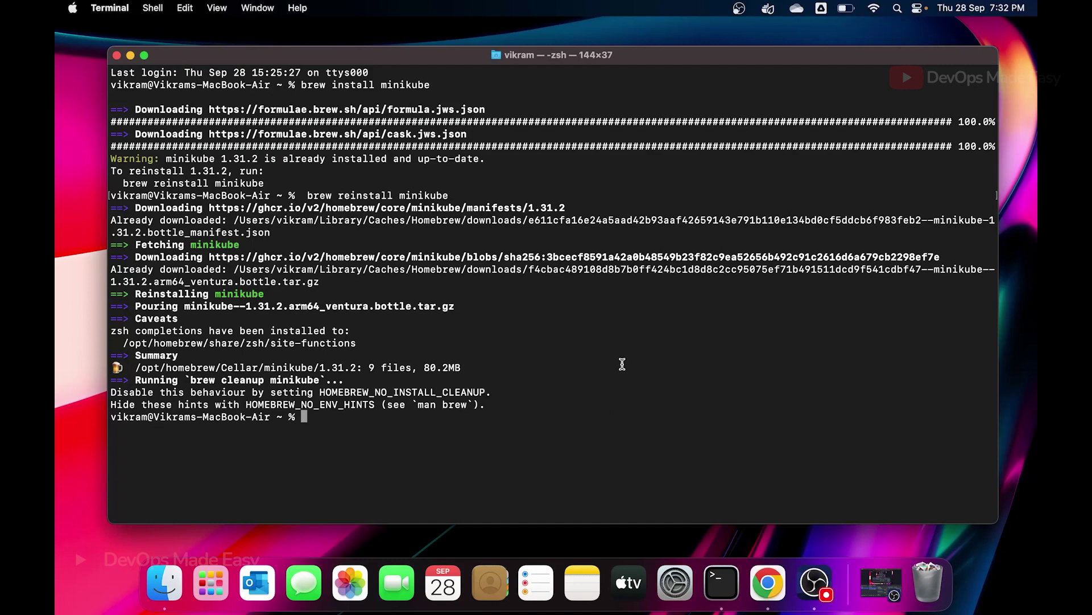
Step: Switch to the browser, show the binary download commands, and highlight the /usr/local/bin/minikube install path
left_click(767, 583)
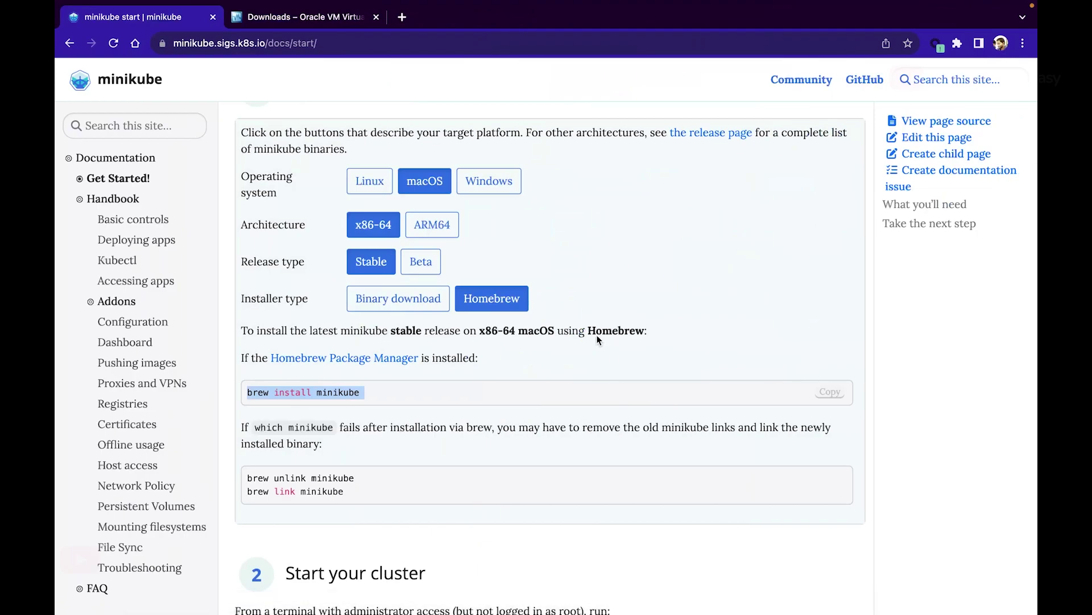
scroll(359, 309, "down", 2)
left_click(392, 221)
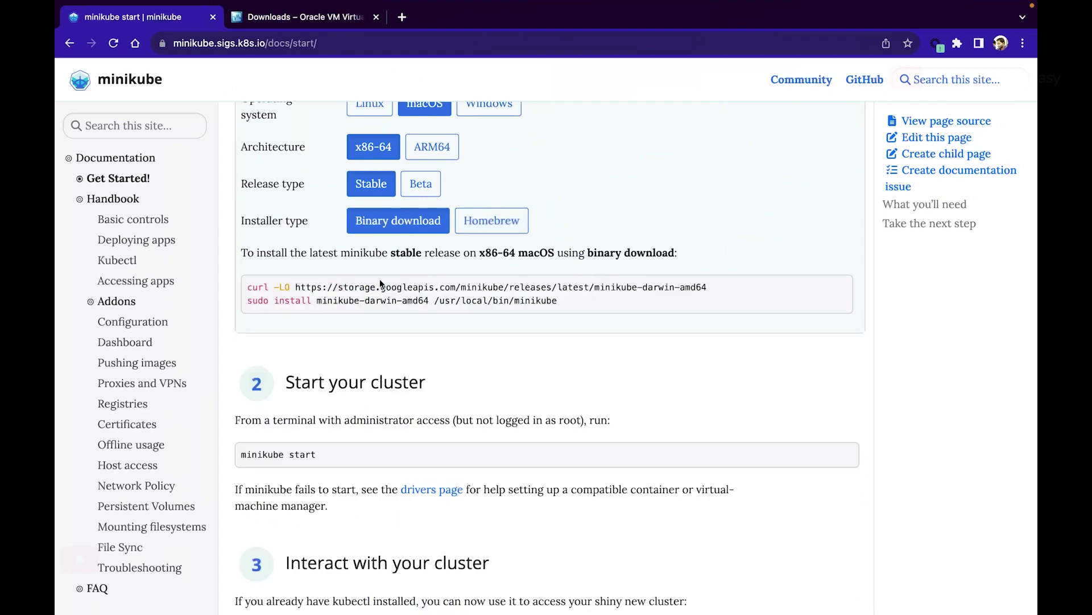
left_click_drag(561, 301, 433, 301)
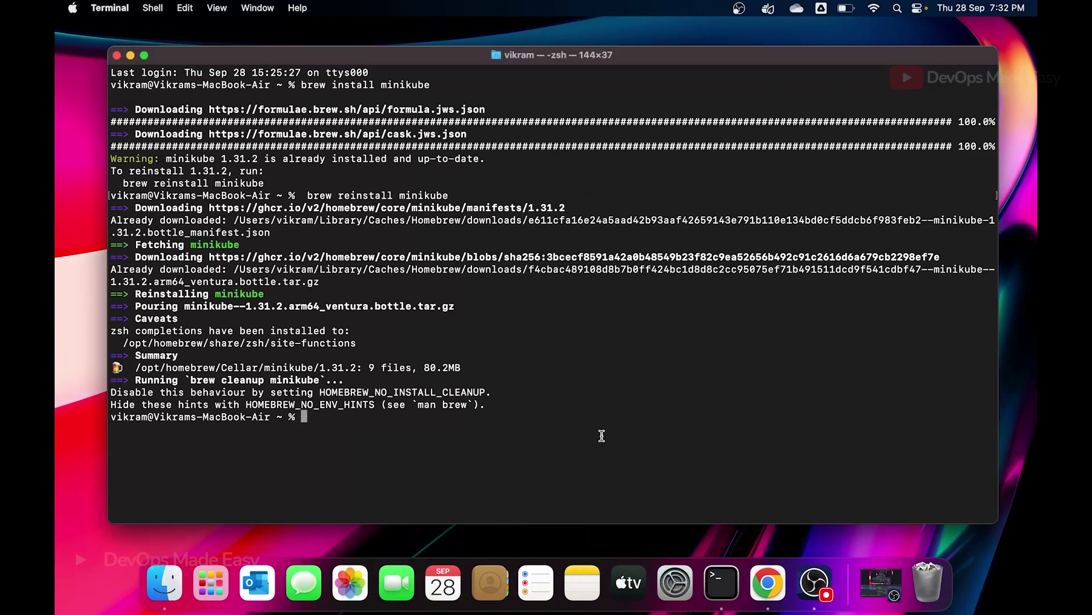
Step: Clear the output in the Terminal window
type("clear")
key("BackSpace")
key("BackSpace")
type("ar")
key("Return")
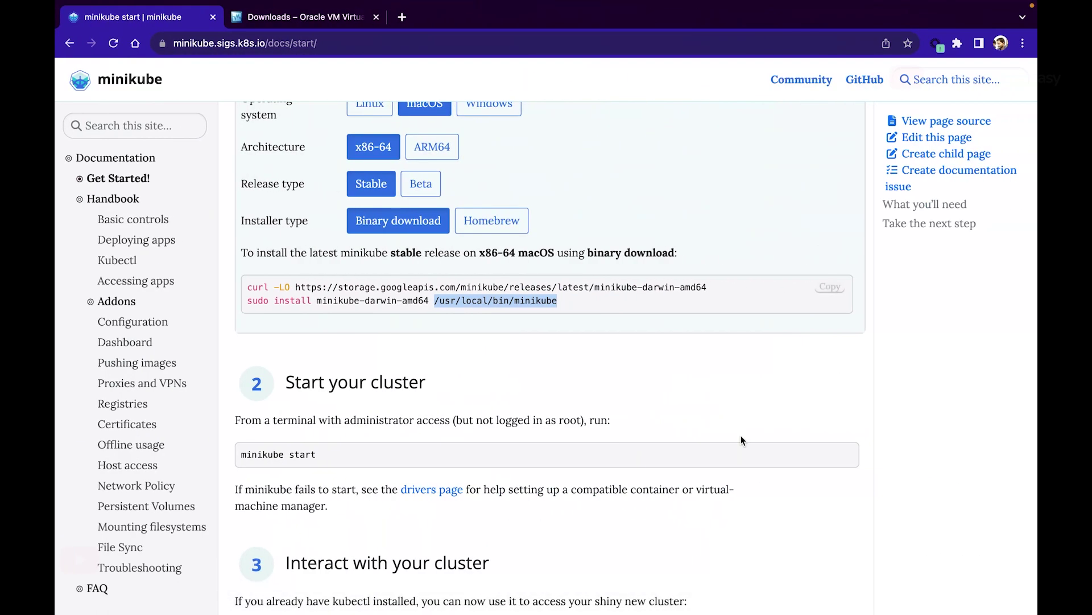
Step: Read the documentation on starting and interacting with the cluster, highlighting the `minikube start` command
scroll(363, 444, "down", 5)
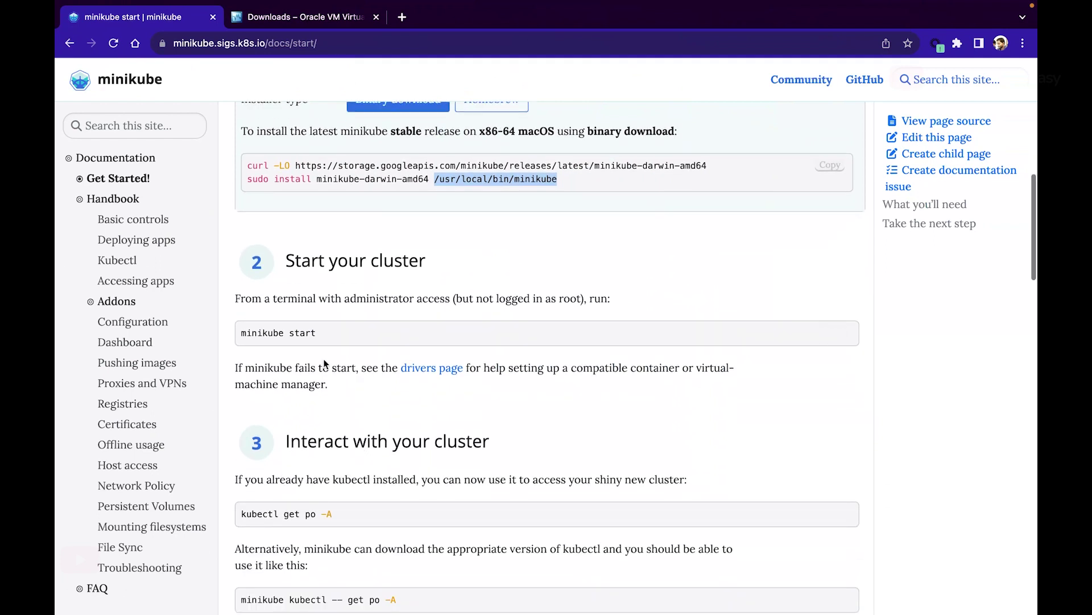
triple_click(291, 333)
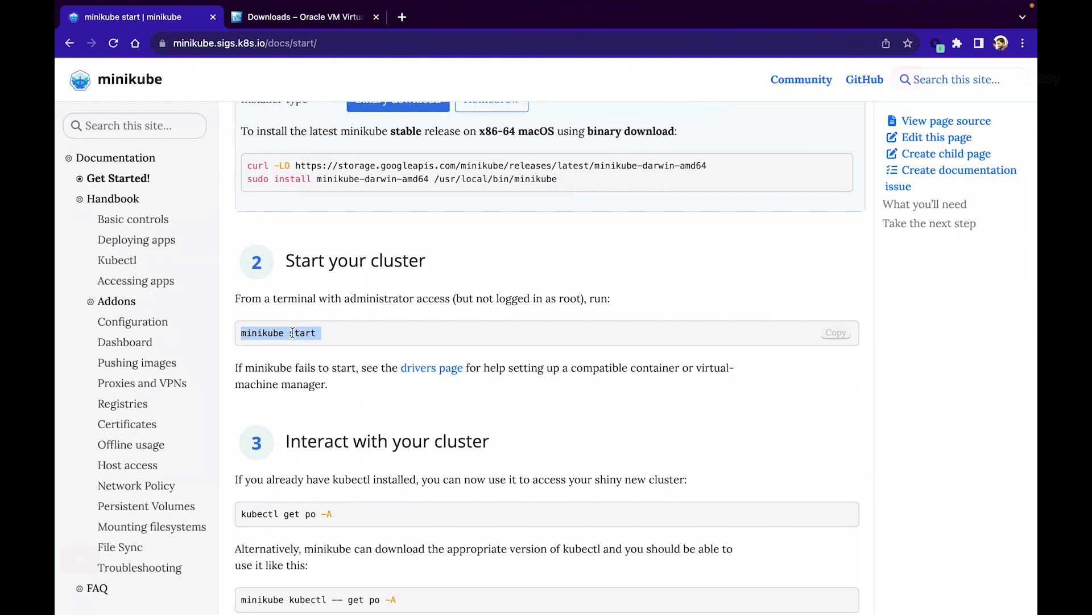
scroll(292, 333, "down", 5)
scroll(292, 332, "up", 1)
Step: Switch to Terminal and run `minikube --help` to list the available commands
key("ctrl+Left")
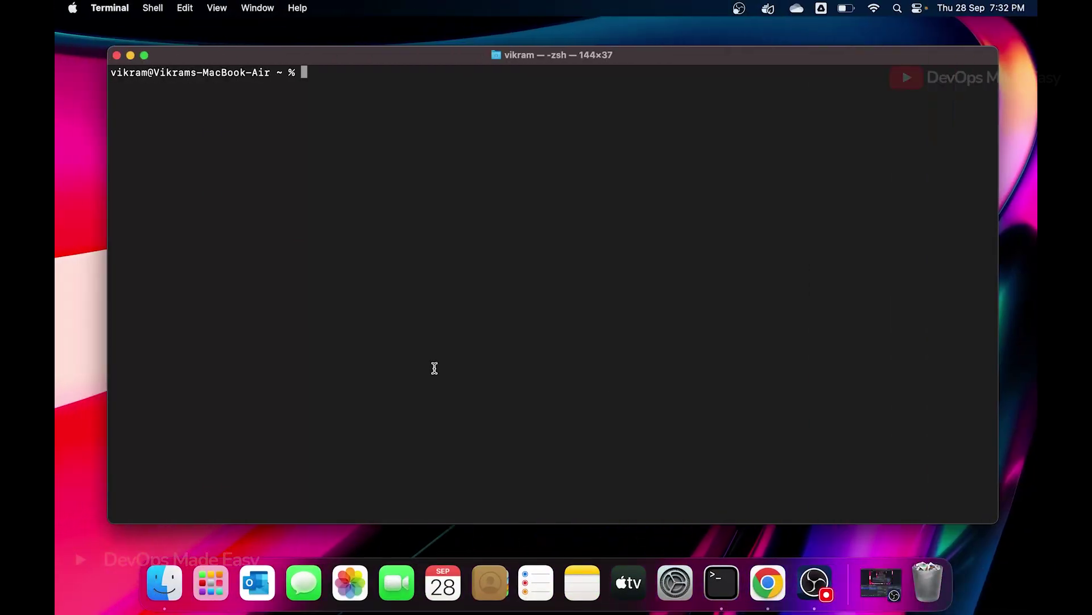
type("minikube star")
key("BackSpace")
key("BackSpace")
key("BackSpace")
key("BackSpace")
type("--help")
key("Return")
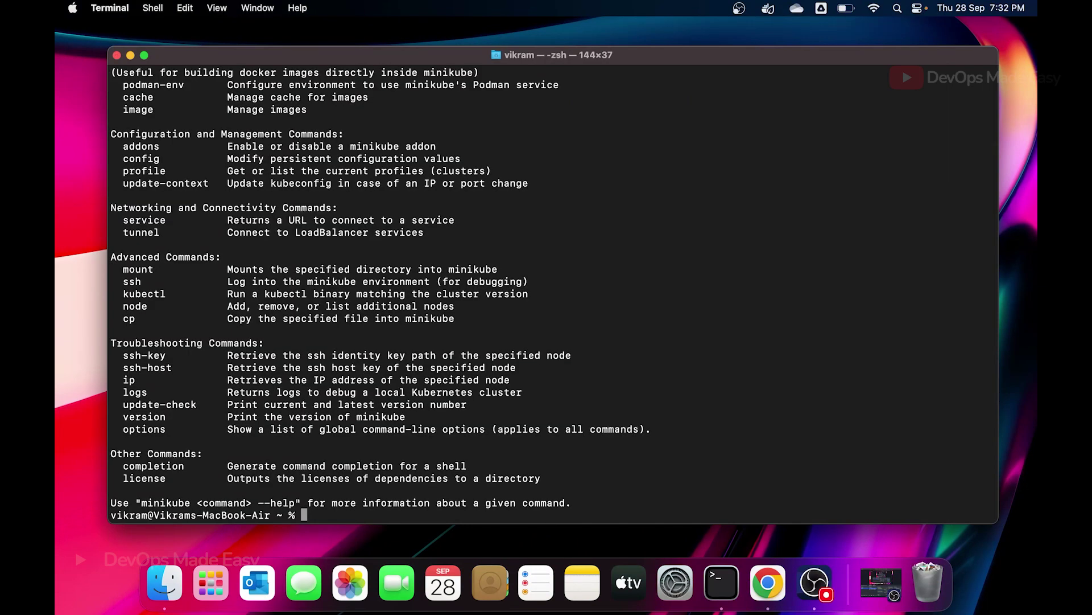
Step: Examine the minikube help output from the basic commands, such as delete, status and dashboard, through the remaining command groups
scroll(410, 247, "up", 10)
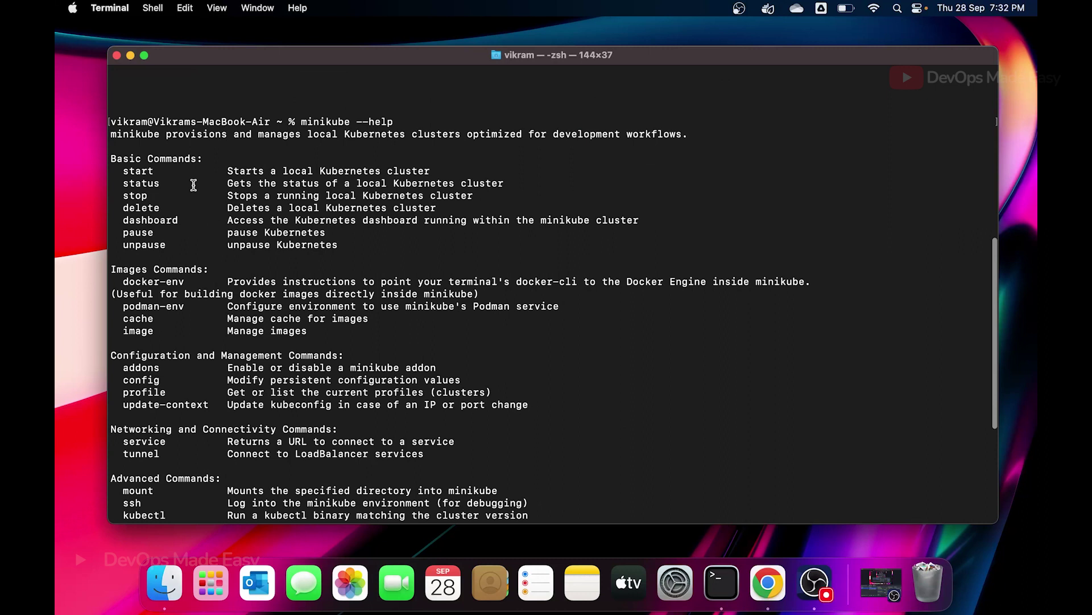
double_click(148, 208)
double_click(147, 185)
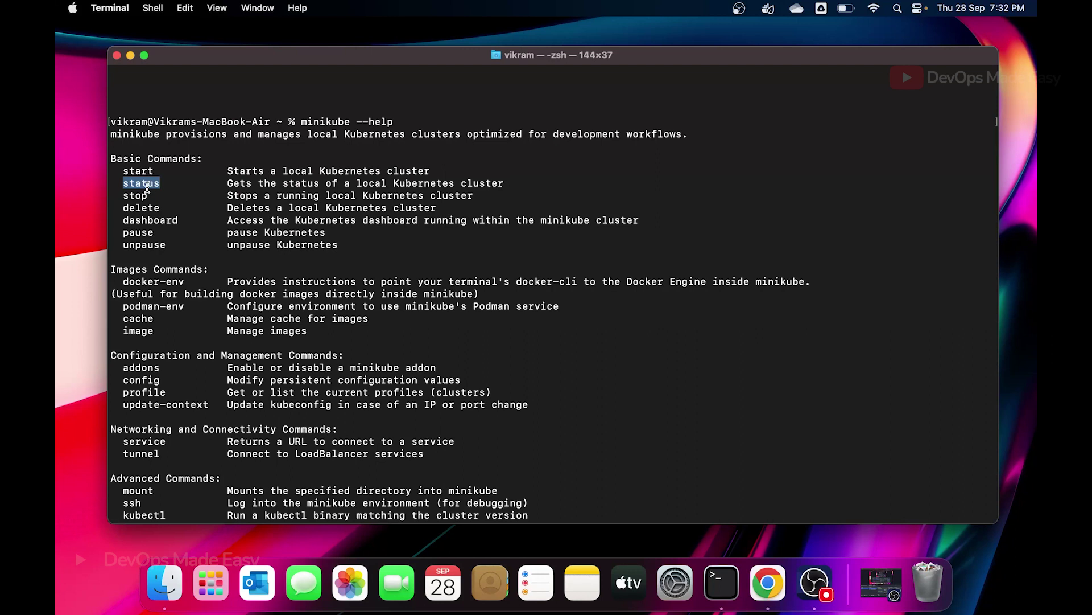
left_click(161, 215)
double_click(161, 218)
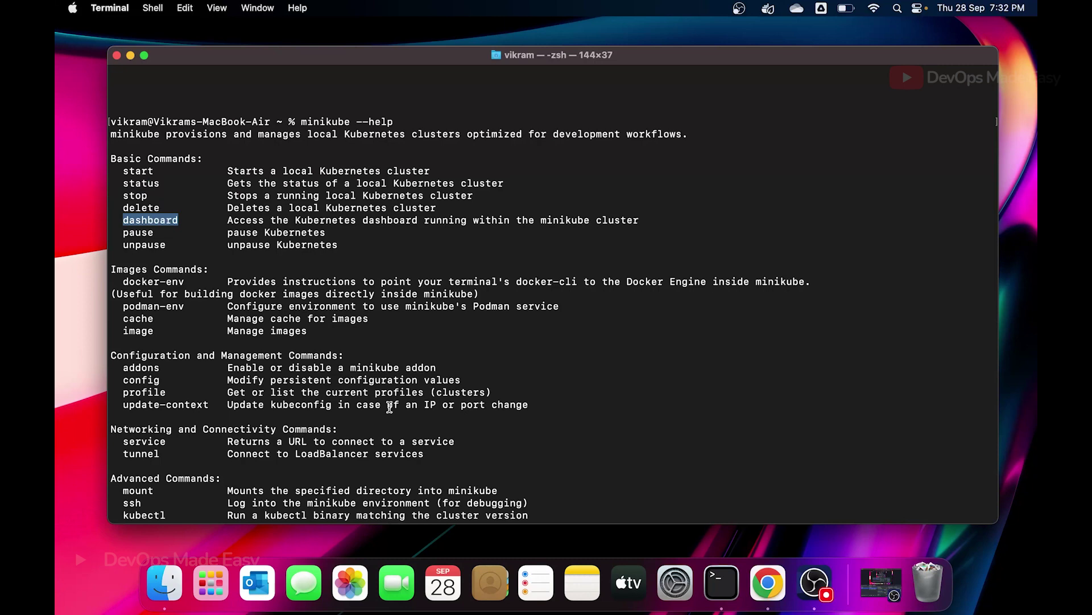
scroll(390, 408, "down", 3)
scroll(390, 408, "down", 3)
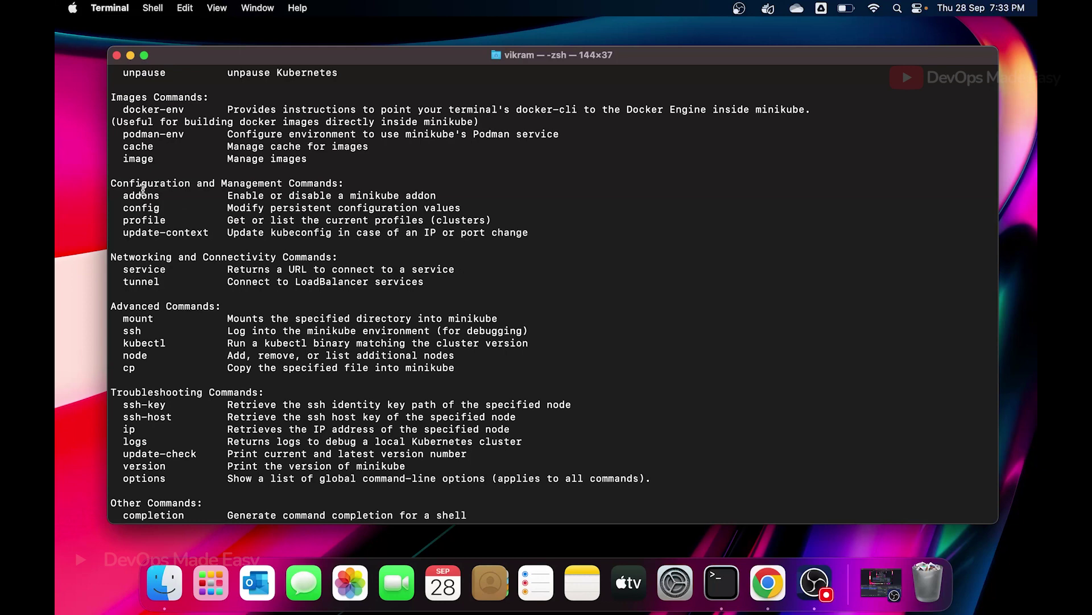
scroll(214, 297, "down", 2)
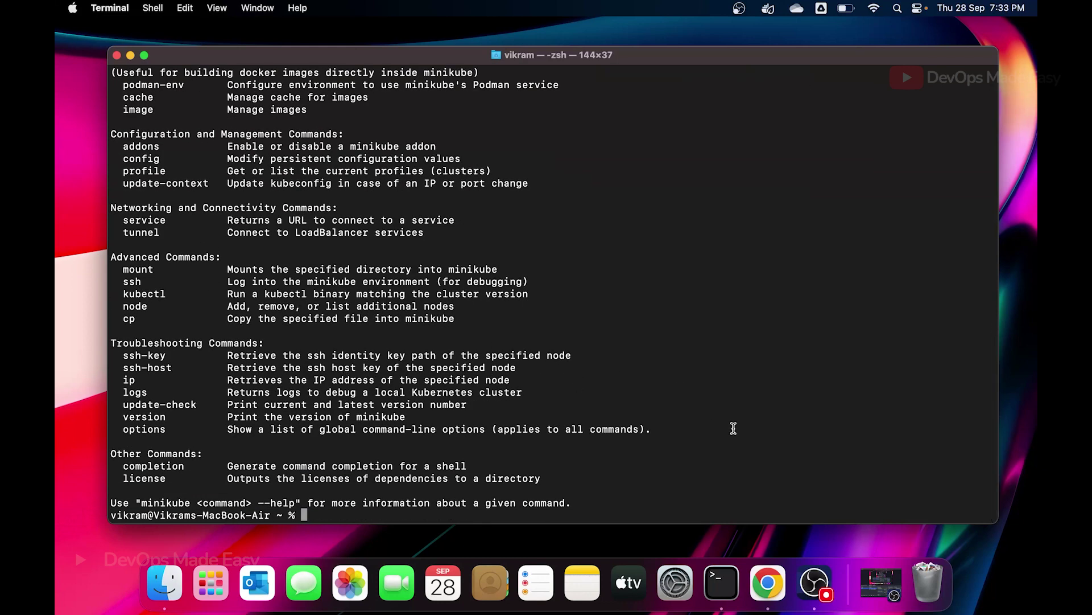
Step: Run `minikube start --help` on a cleared screen and look through the options up to the start of the listing
type("minikube")
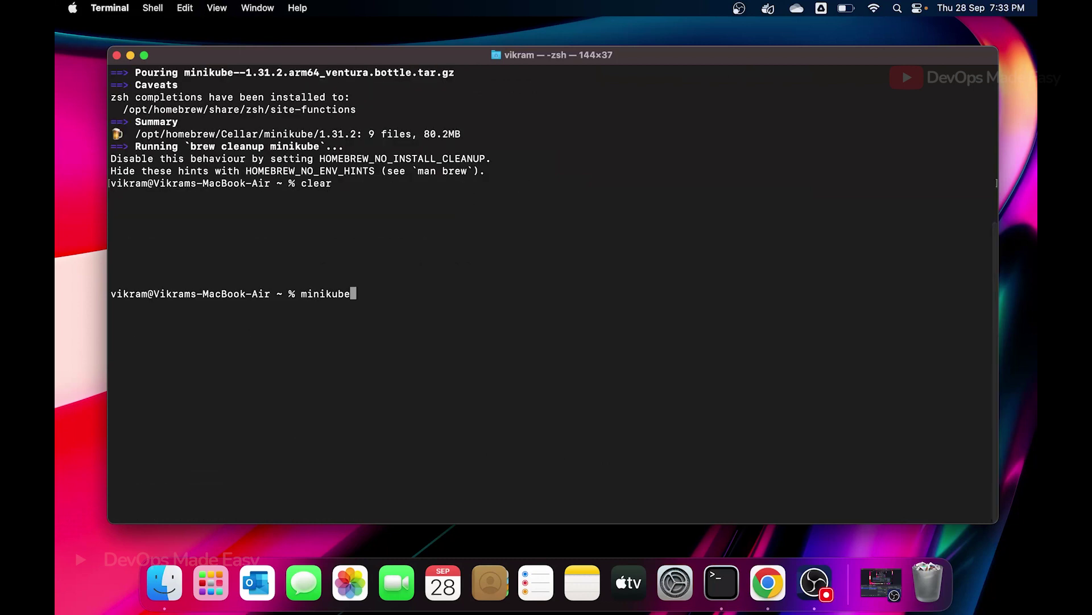
type("start ")
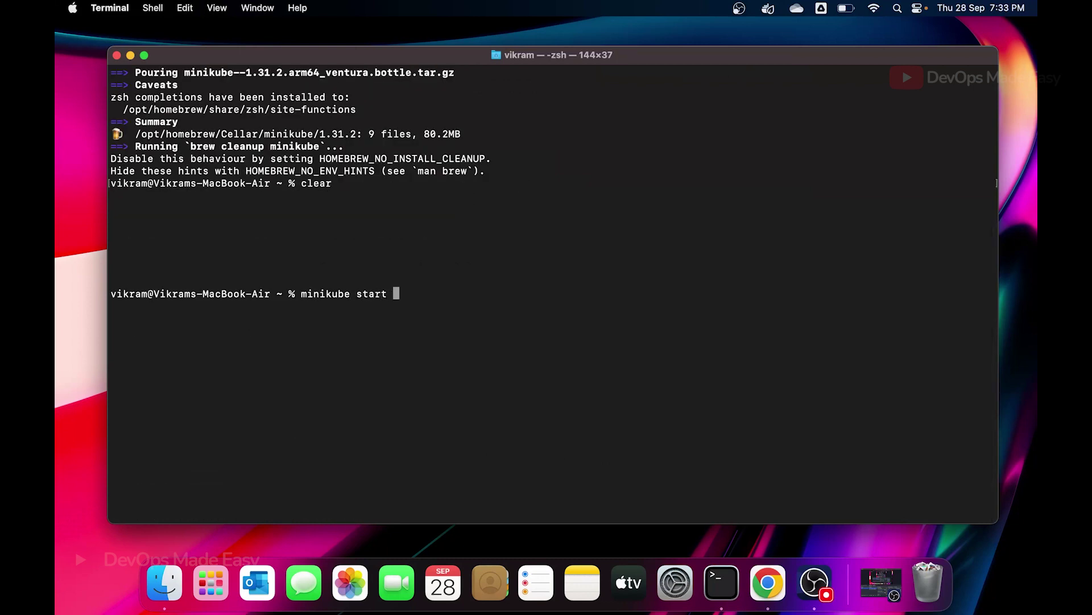
type("--help")
key("Return")
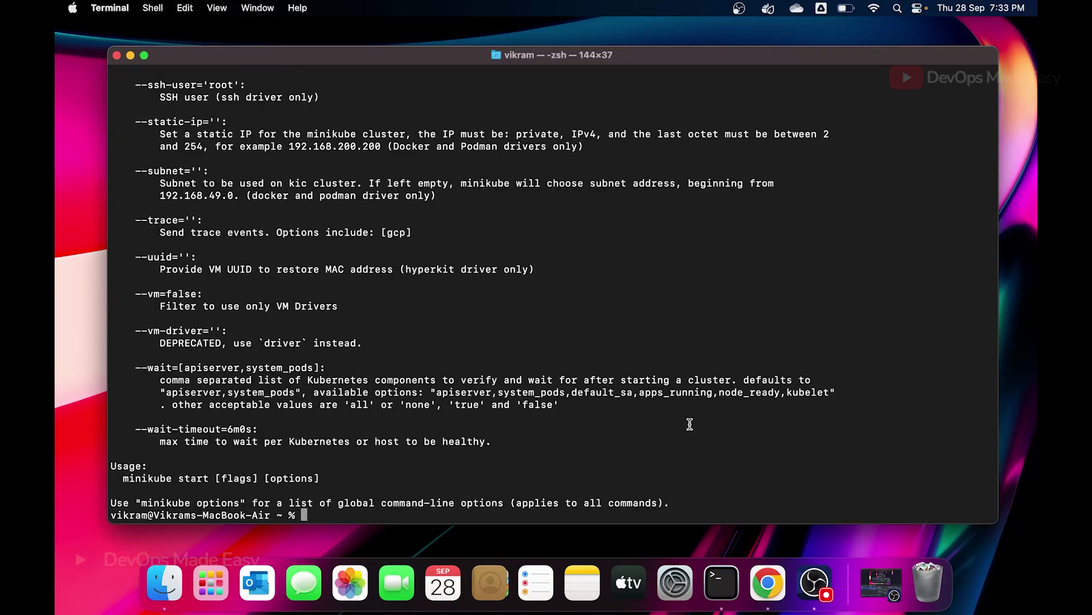
scroll(689, 424, "up", 15)
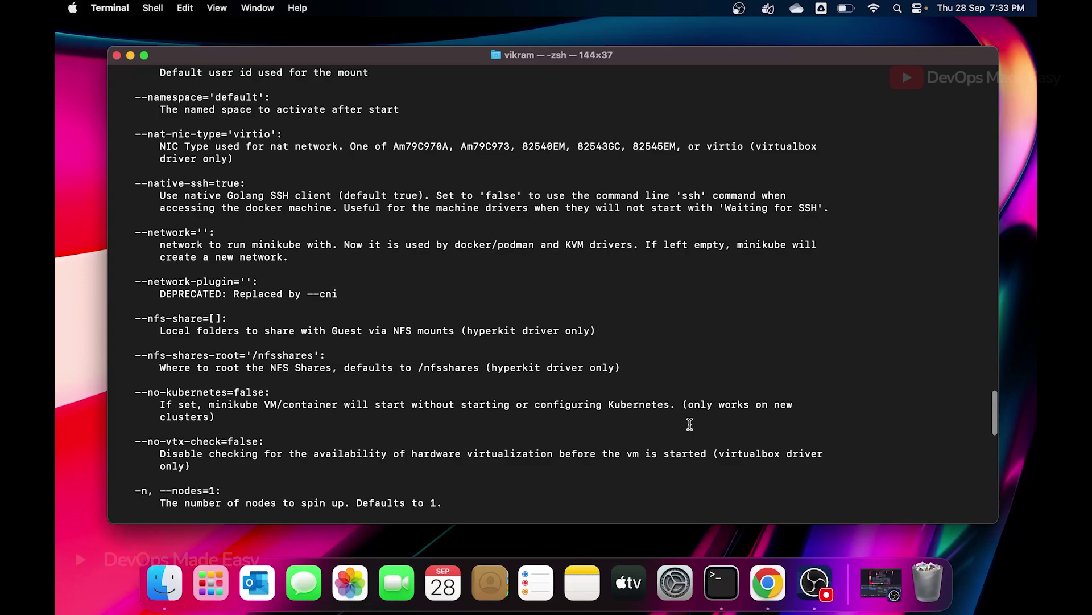
scroll(690, 424, "up", 15)
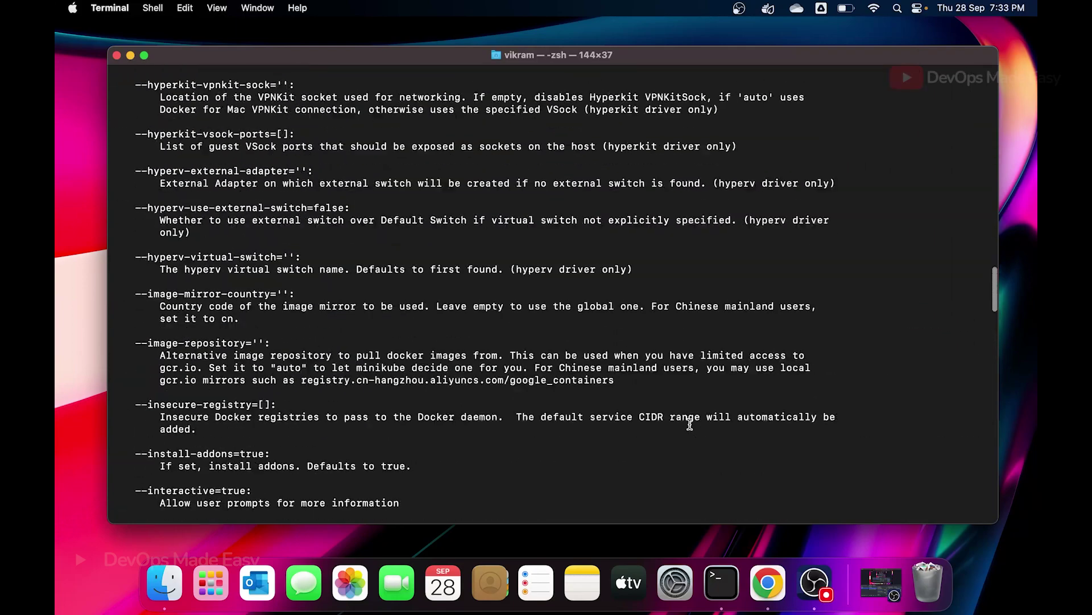
scroll(689, 424, "up", 15)
scroll(689, 424, "up", 15)
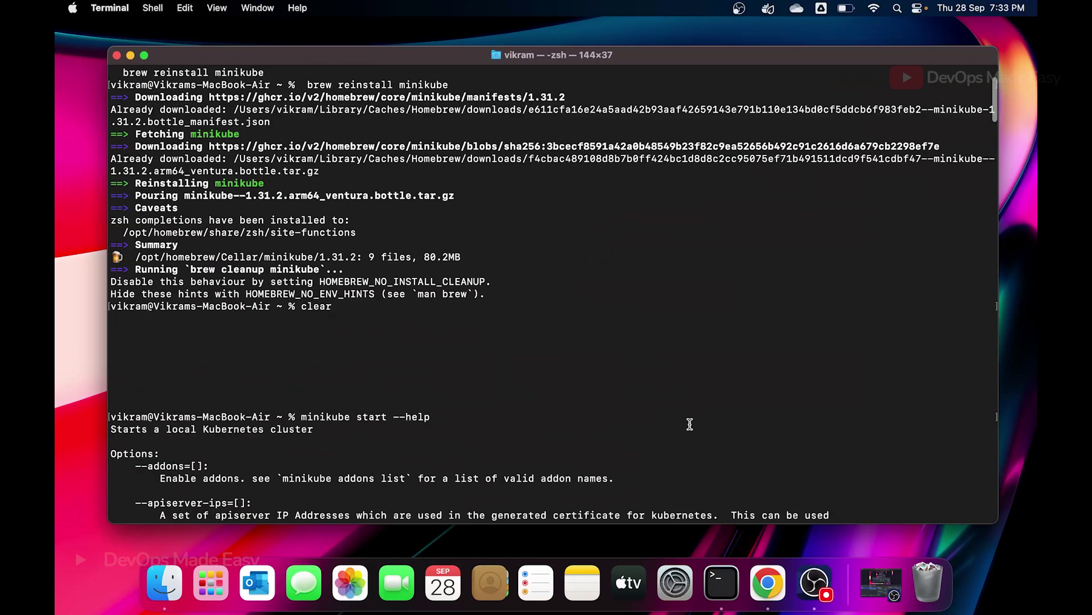
Step: Examine the `minikube start` options from `--addons` through `--driver`, highlighting the `qemu2` driver choice
scroll(690, 424, "down", 8)
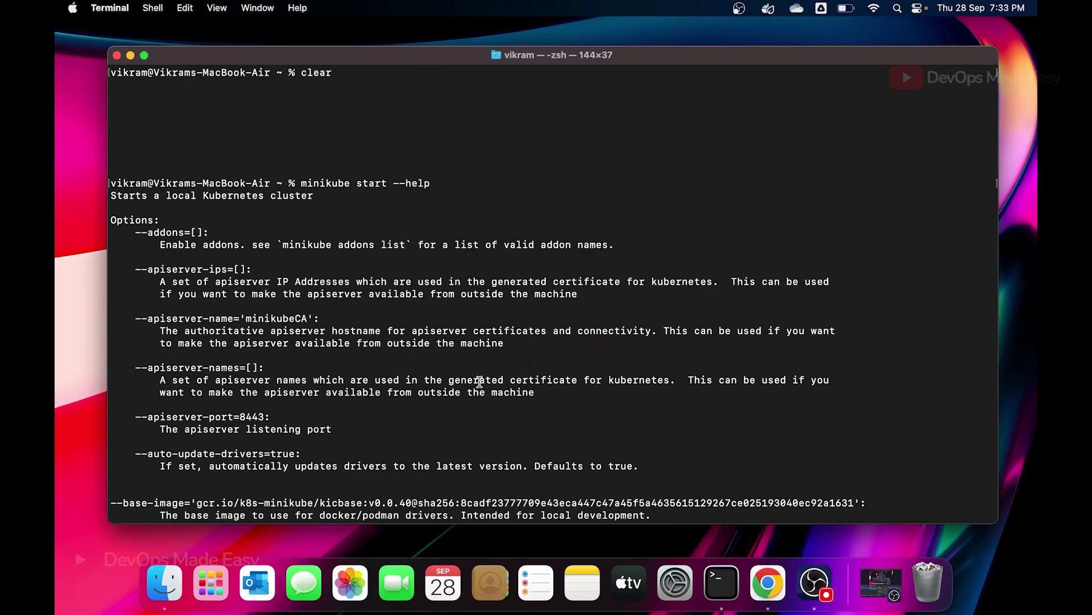
scroll(480, 381, "down", 5)
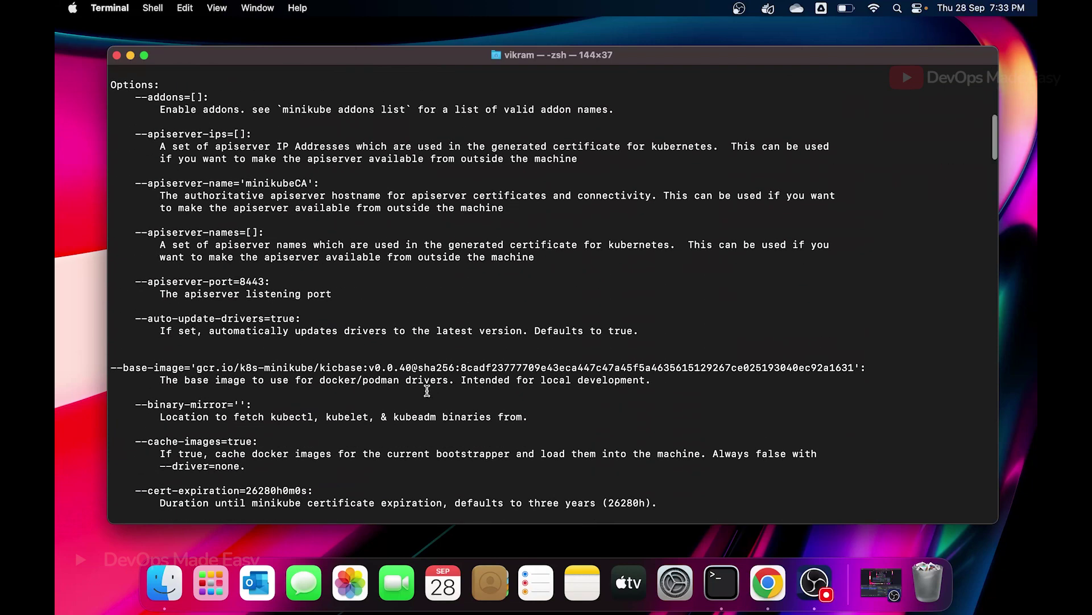
scroll(426, 391, "down", 12)
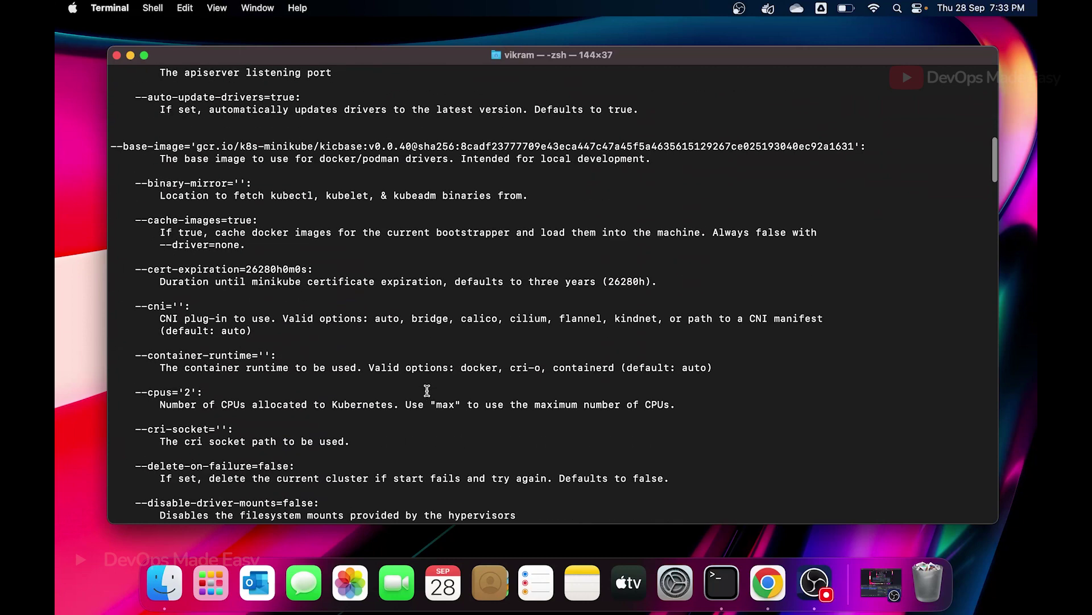
scroll(427, 391, "down", 8)
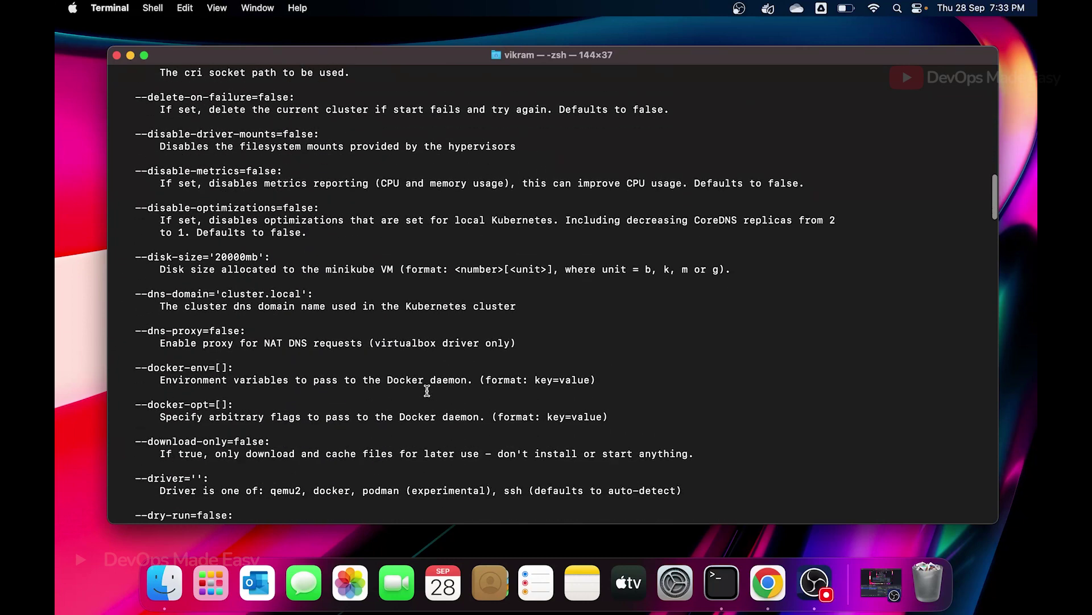
scroll(426, 391, "down", 4)
scroll(427, 391, "up", 5)
scroll(426, 391, "down", 5)
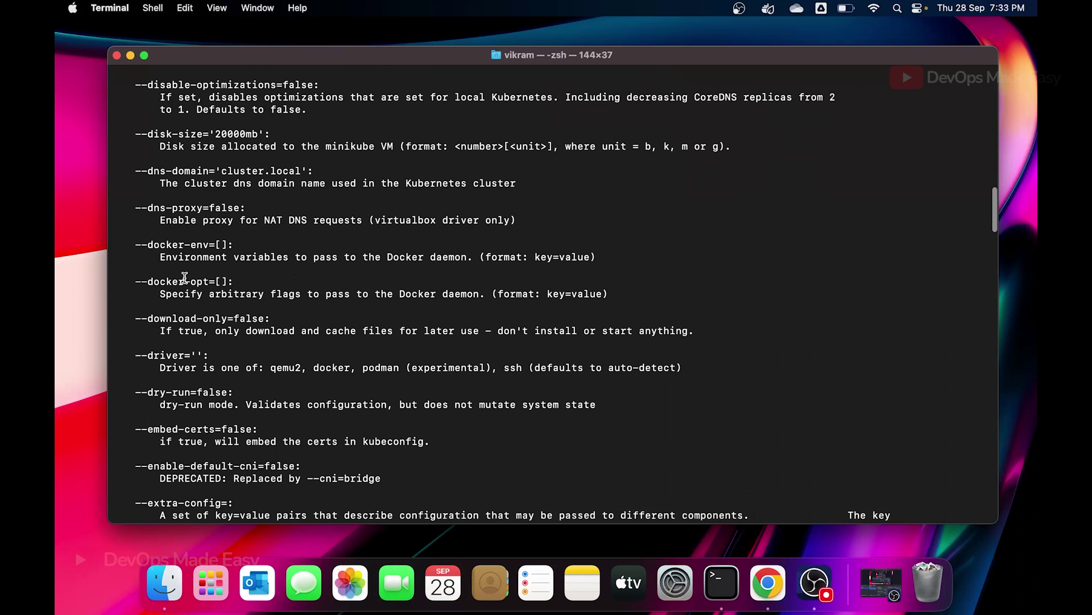
double_click(167, 354)
double_click(287, 367)
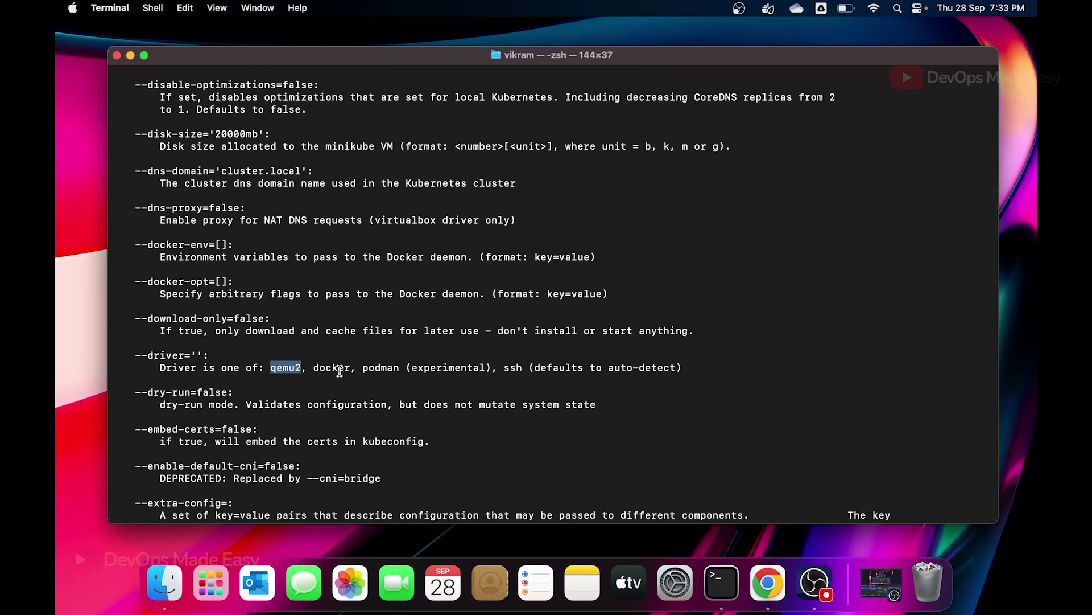
left_click(341, 370)
Step: Look through the options following `--driver`, and return to the earlier part of the listing to highlight `--cpus='2'`
scroll(605, 407, "down", 5)
scroll(605, 408, "down", 2)
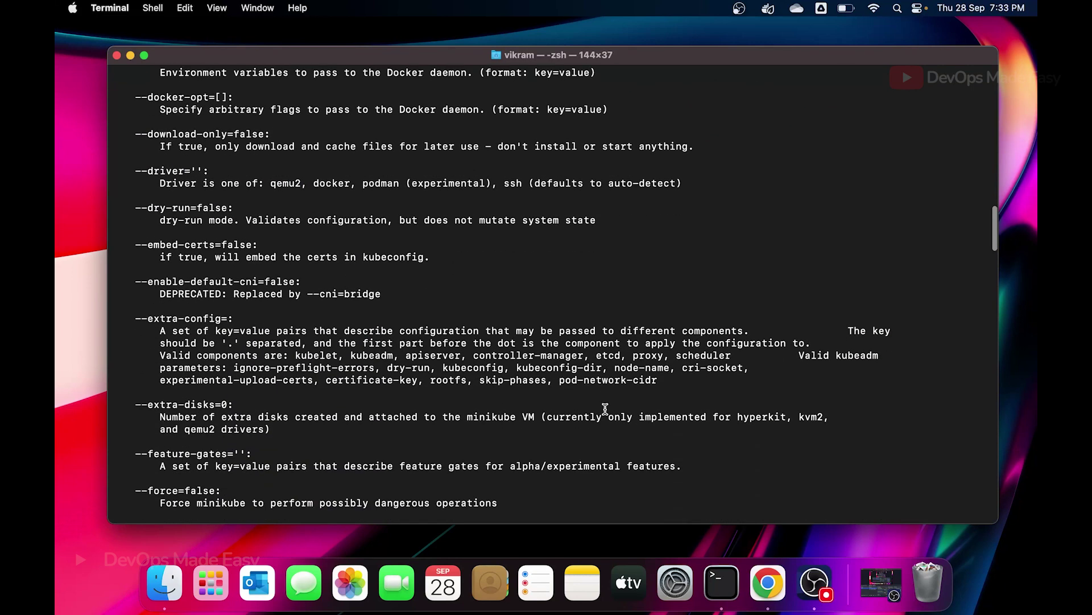
scroll(605, 409, "down", 3)
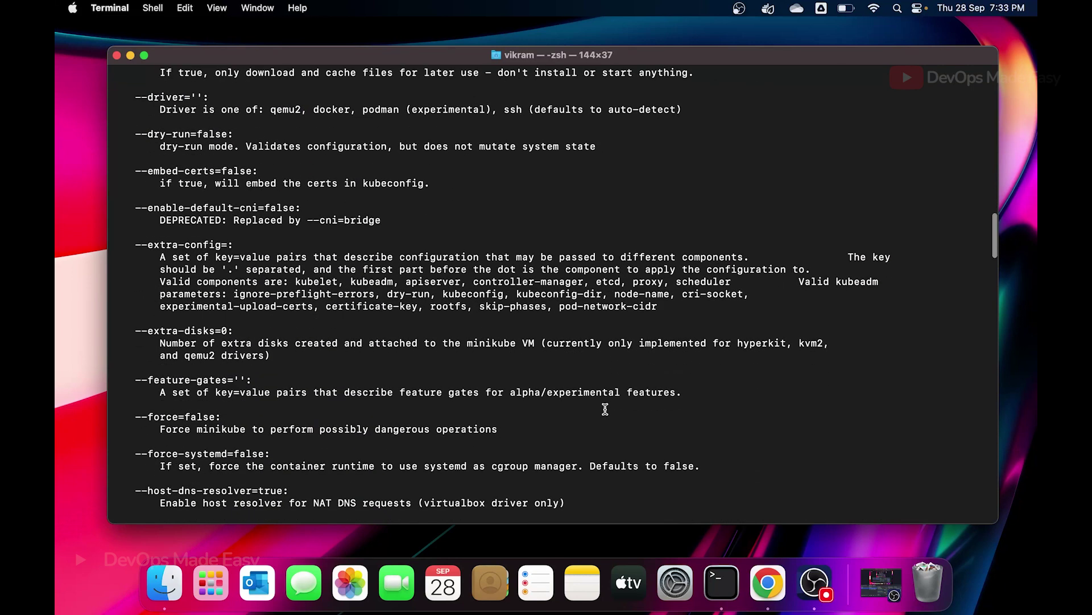
scroll(605, 409, "up", 15)
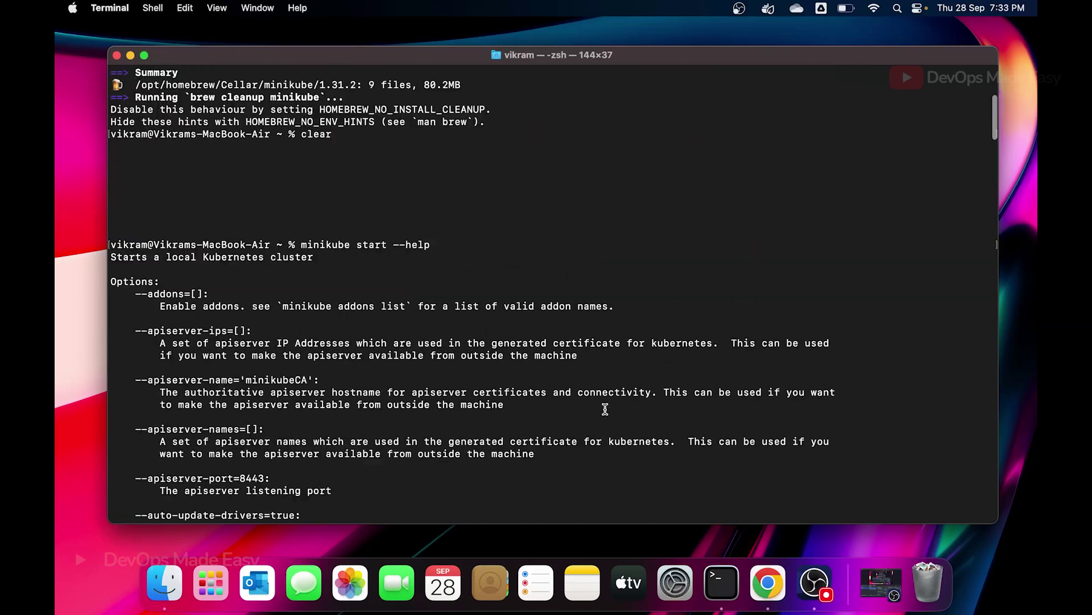
scroll(605, 409, "up", 5)
scroll(605, 409, "down", 7)
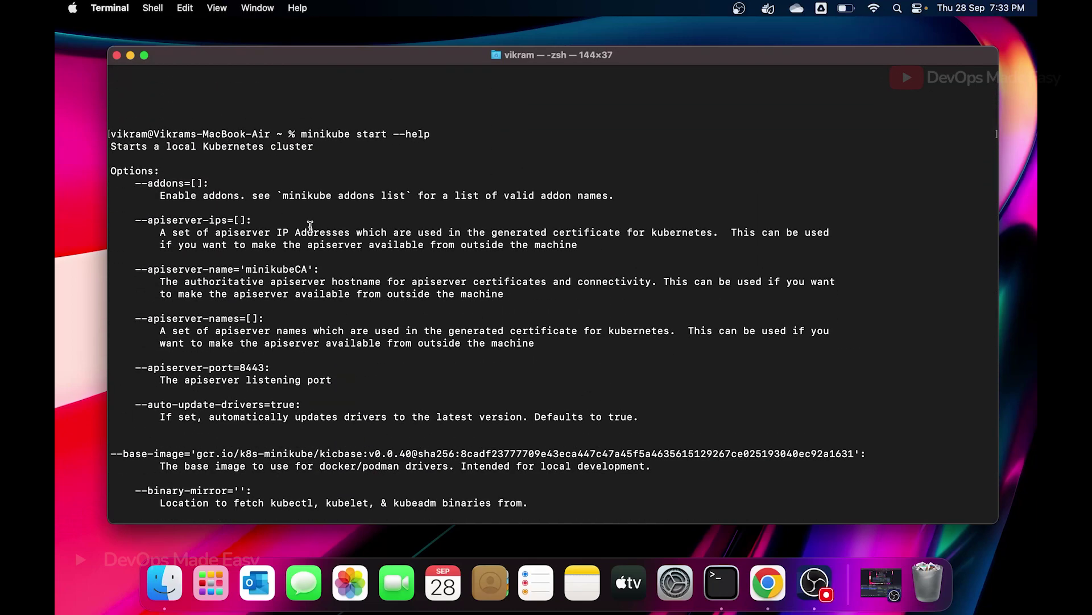
scroll(310, 226, "down", 10)
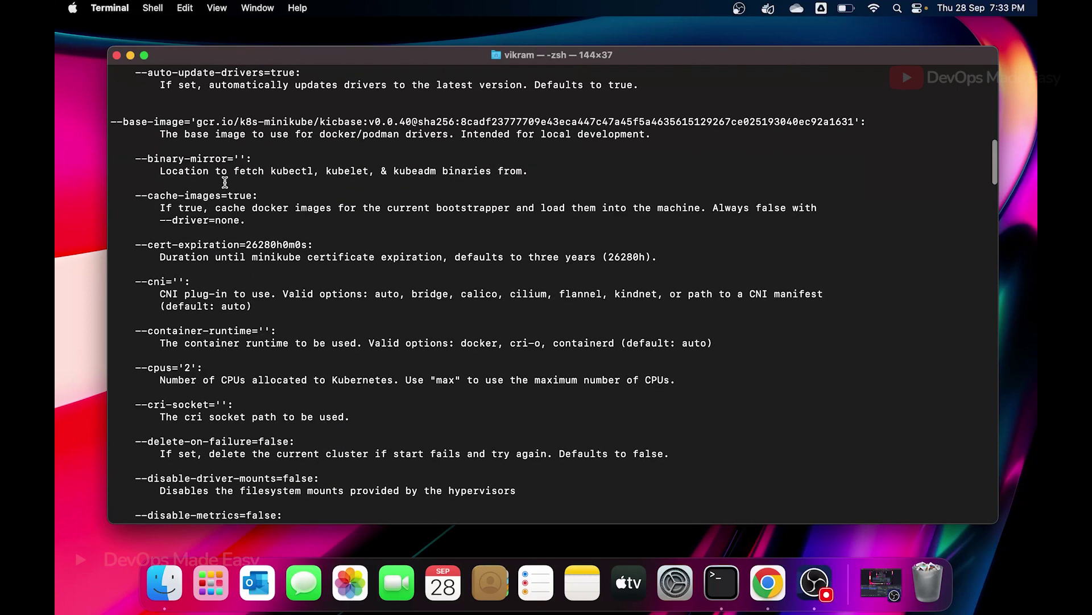
left_click_drag(135, 367, 197, 368)
Step: Examine the options from `--cpus` onward and highlight the `--memory` option
scroll(248, 418, "down", 2)
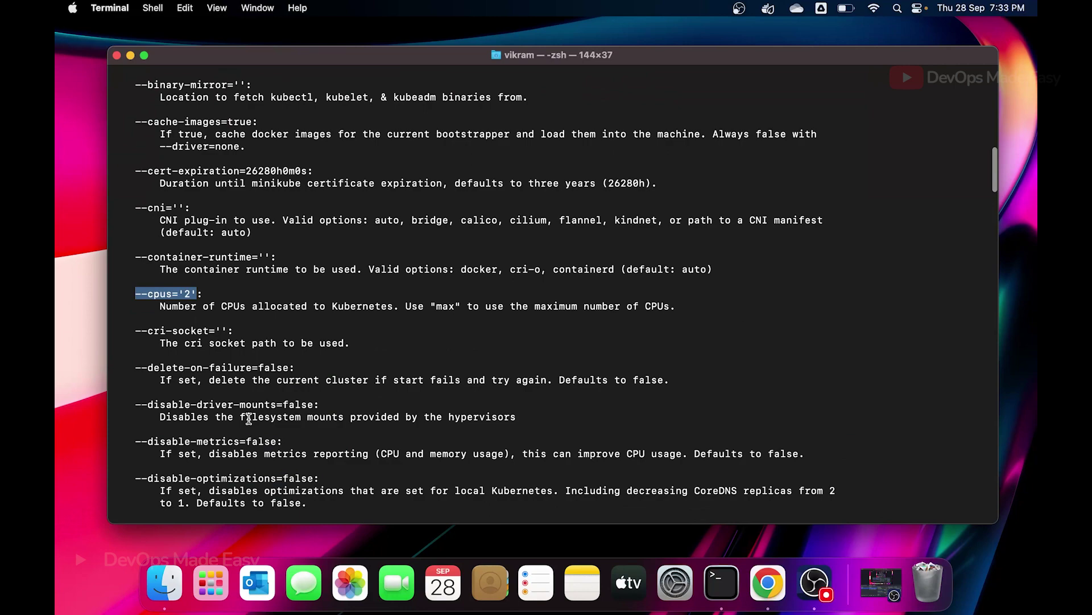
scroll(195, 424, "down", 8)
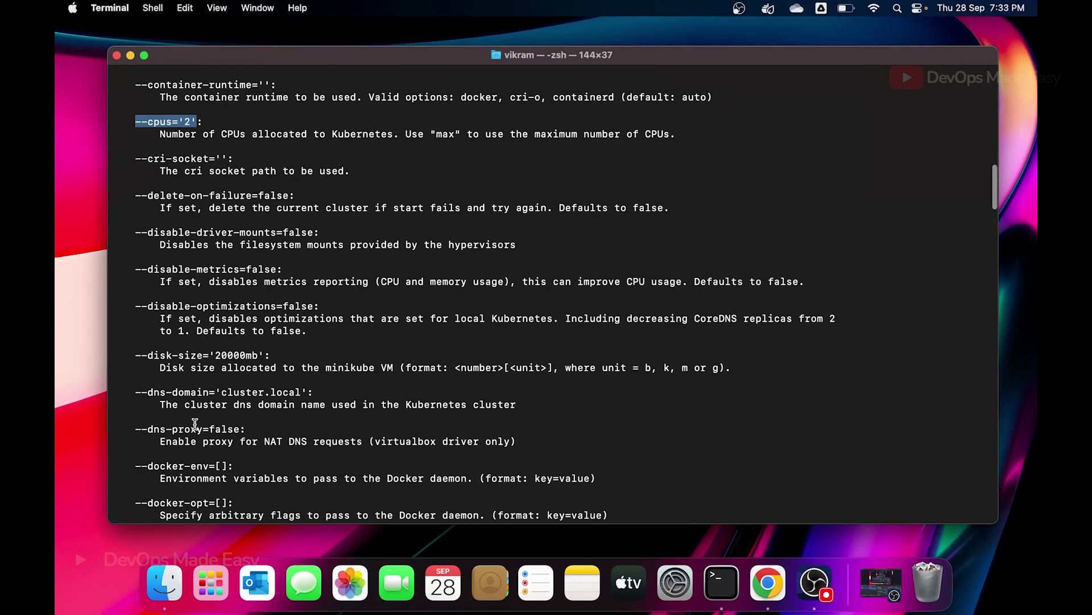
scroll(195, 423, "down", 20)
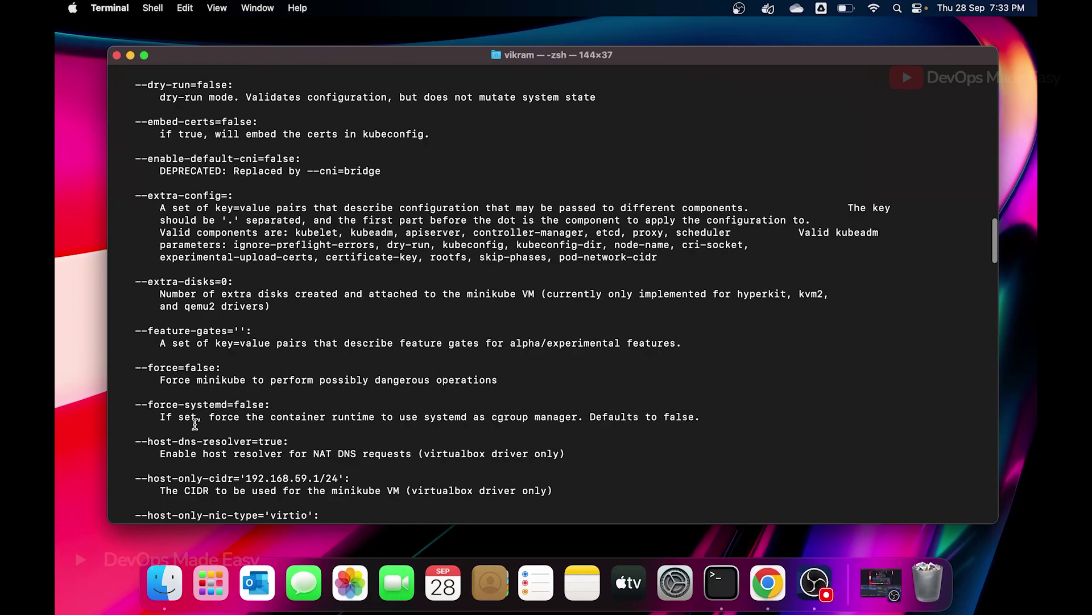
scroll(196, 424, "down", 20)
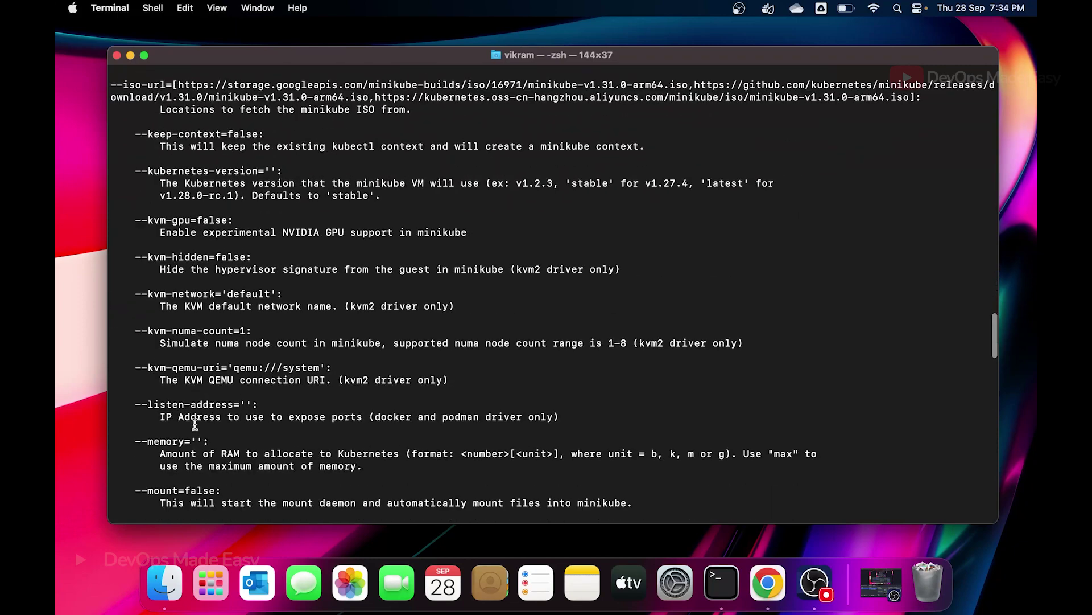
scroll(195, 423, "up", 3)
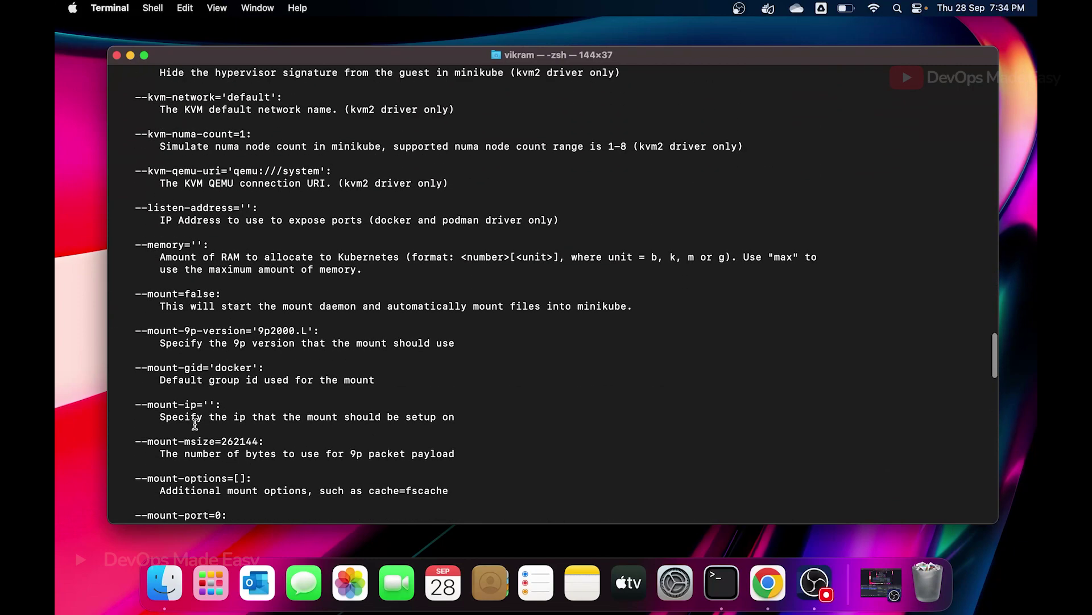
left_click_drag(210, 244, 135, 247)
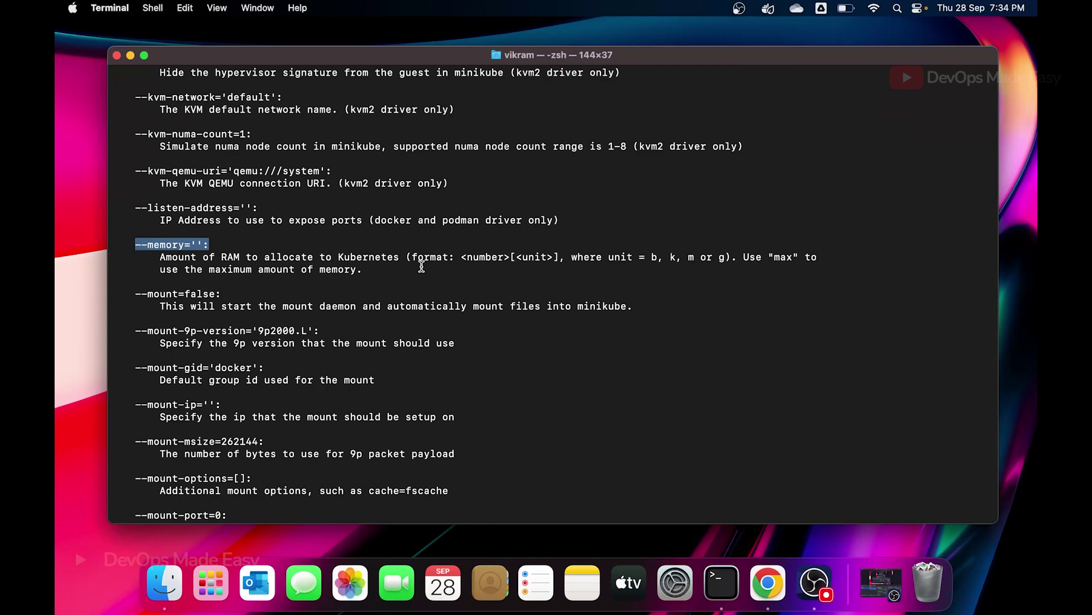
Step: Recall the last command, strip its `--help` flag to leave `minikube start`, and clear the screen
scroll(504, 323, "down", 15)
key("Up")
key("BackSpace")
key("BackSpace")
key("BackSpace")
key("BackSpace")
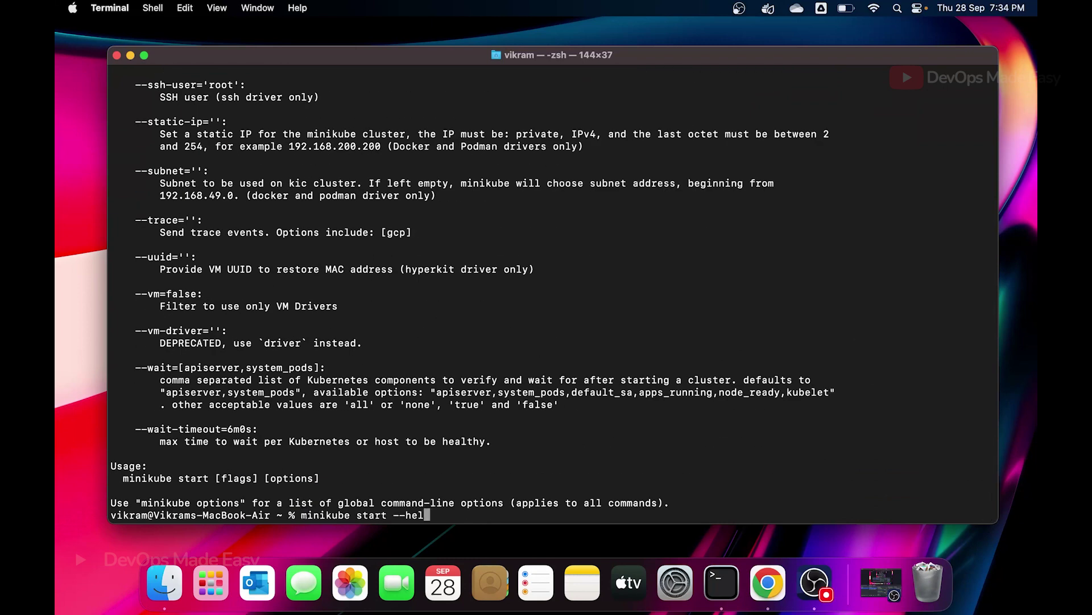
key("BackSpace")
key("BackSpace")
key("ctrl+l")
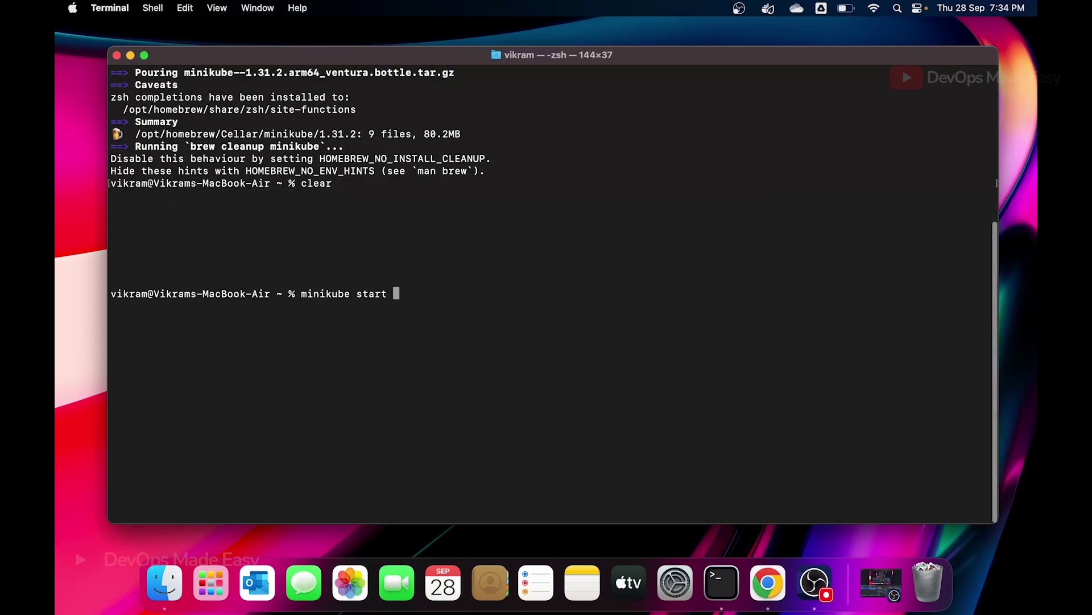
Step: Try adding `--cpus=4 --memory=4G` to the `minikube start` command and take the options back out
type("--cpus=")
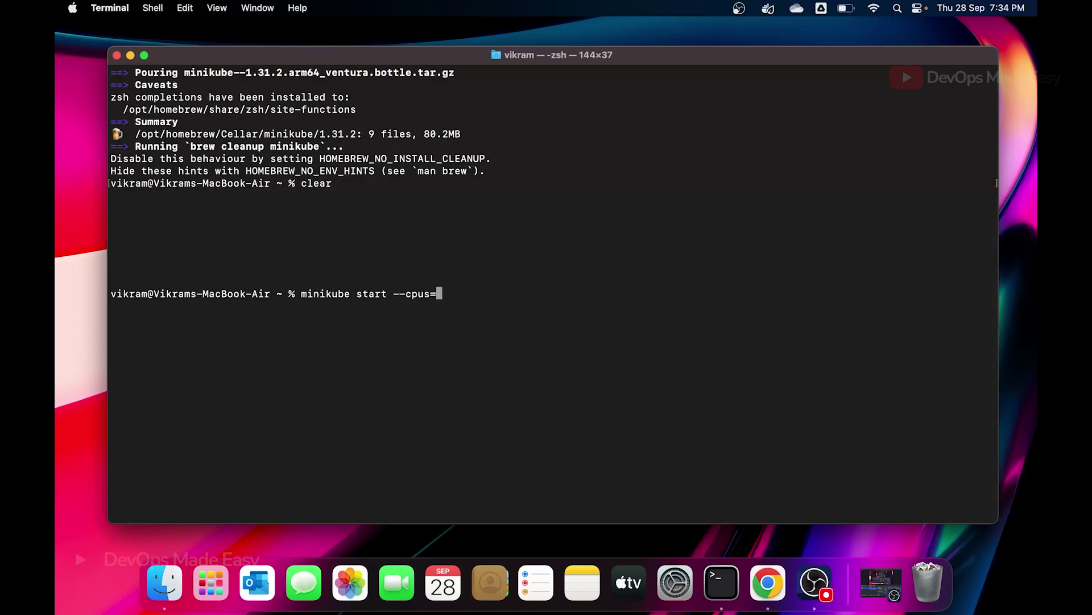
type("4 --memory=4G")
key("BackSpace")
key("BackSpace")
key("BackSpace")
key("BackSpace")
key("BackSpace")
key("BackSpace")
key("BackSpace")
key("BackSpace")
key("BackSpace")
key("BackSpace")
key("BackSpace")
key("BackSpace")
key("BackSpace")
key("BackSpace")
key("BackSpace")
key("BackSpace")
key("BackSpace")
key("BackSpace")
key("BackSpace")
key("BackSpace")
key("BackSpace")
Step: Launch the local cluster by running `minikube start` with its default options
key("Return")
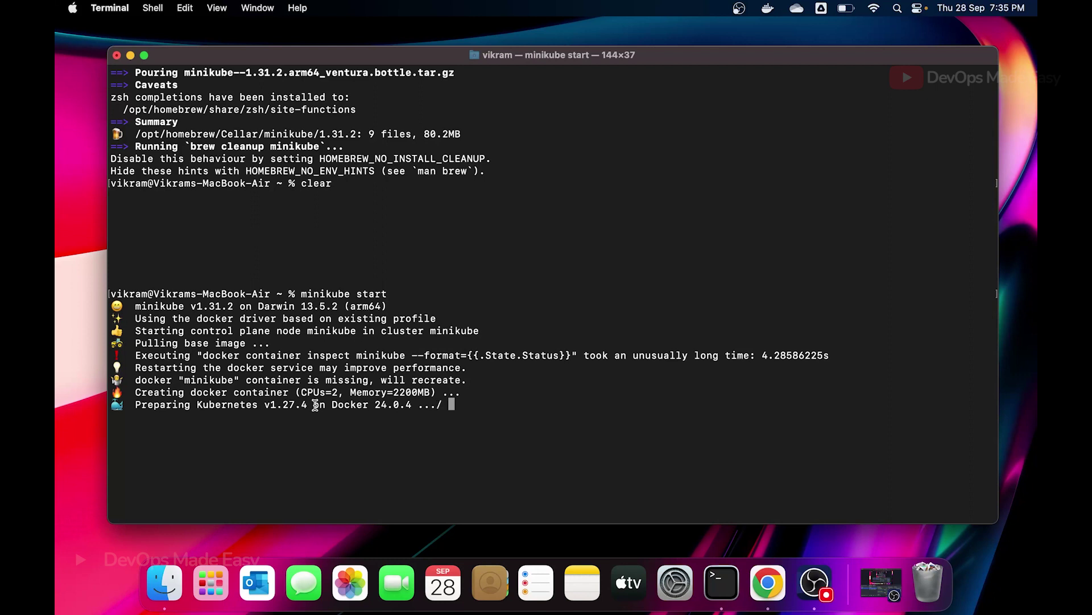
Step: Switch to the Docker Desktop dashboard to view the containers
left_click(740, 10)
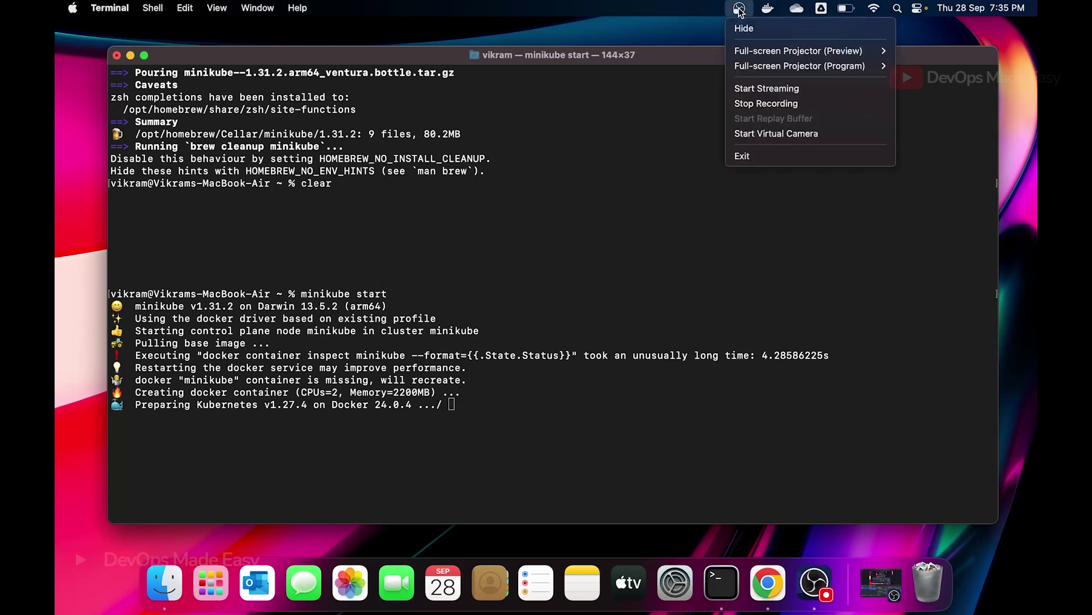
left_click(768, 9)
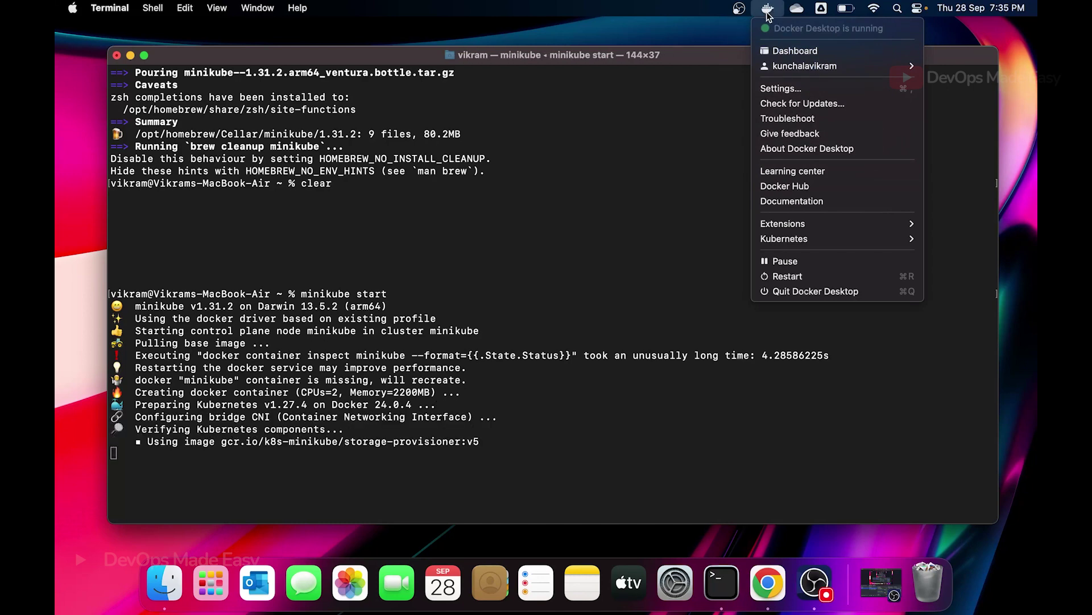
left_click(794, 52)
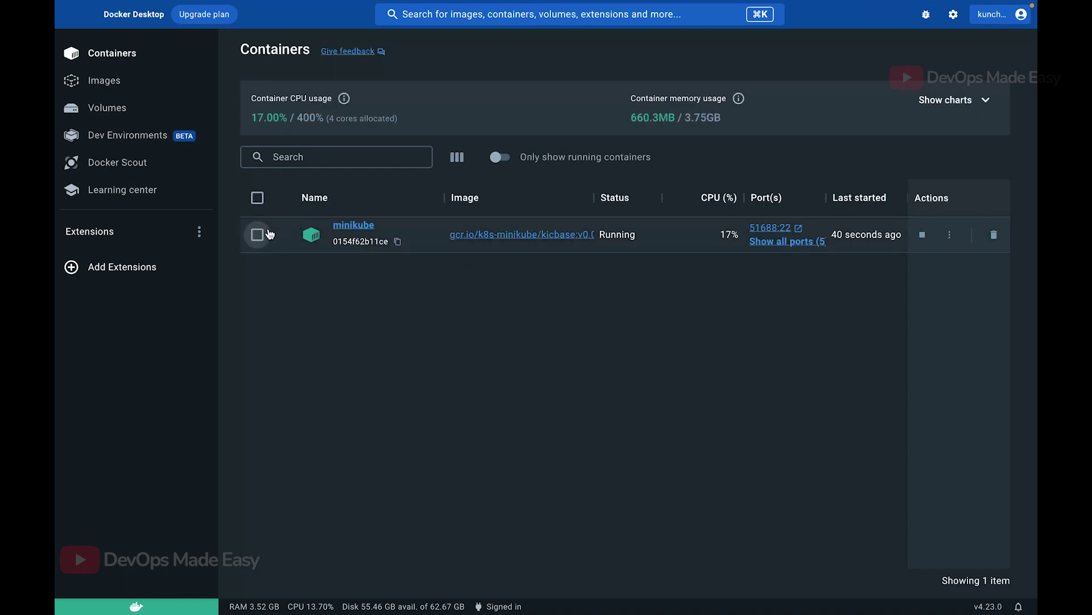
Step: Inspect the minikube container, viewing the Image, State and Cmd sections of its configuration
left_click(354, 225)
left_click(293, 117)
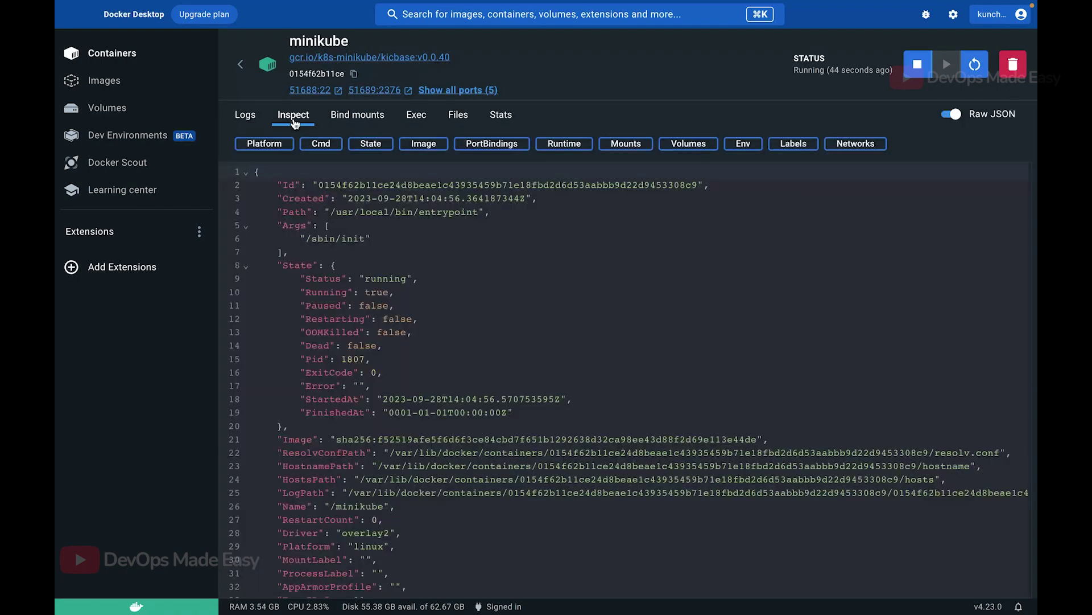
left_click(424, 143)
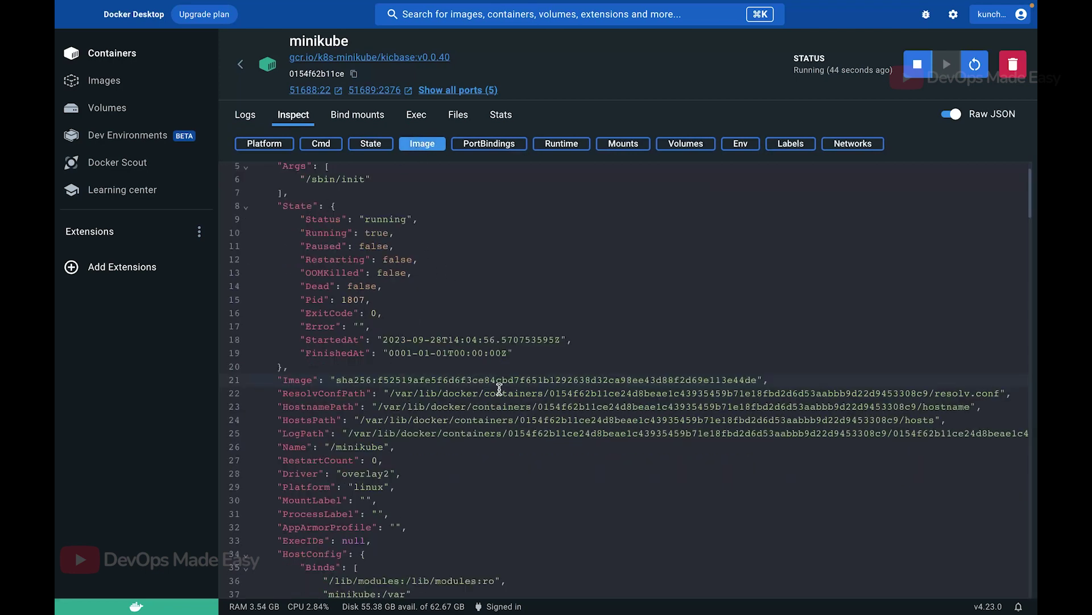
scroll(437, 436, "up", 1)
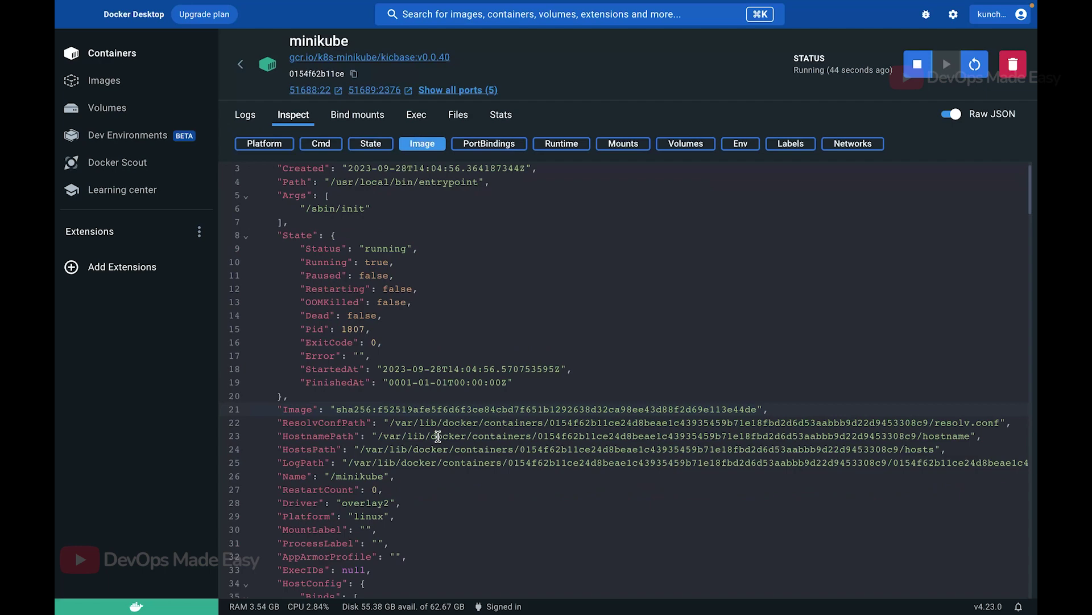
left_click(370, 143)
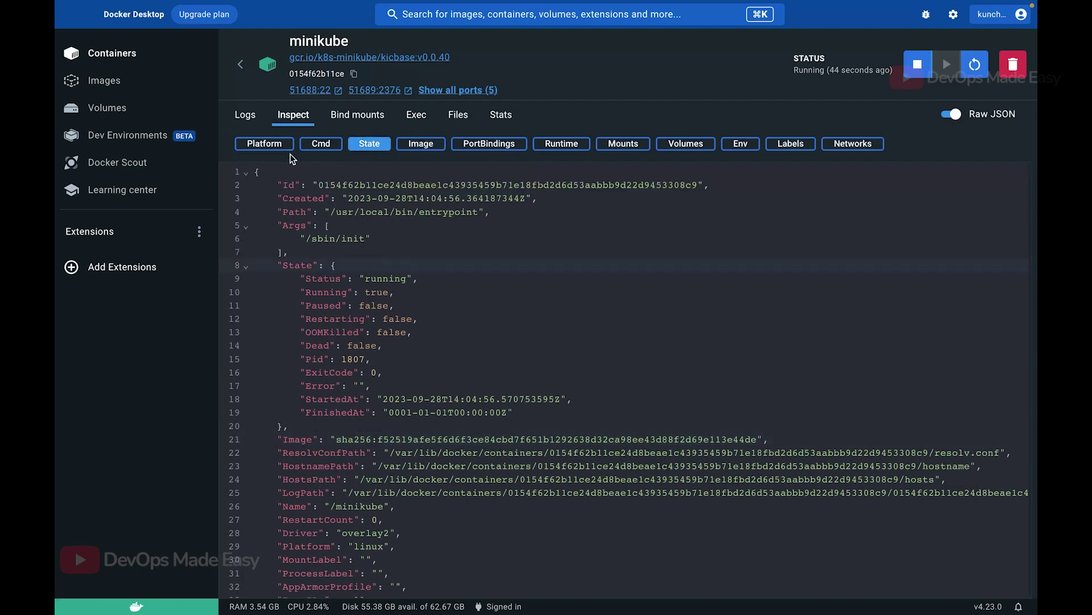
left_click(316, 149)
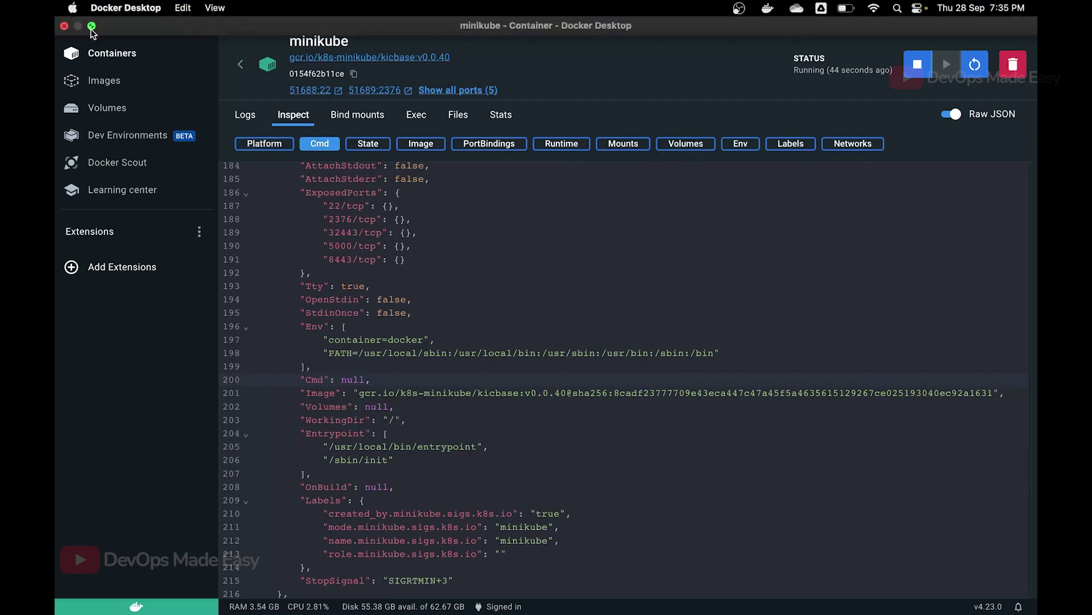
Step: Minimise Docker Desktop, return to Terminal and print the kubeconfig with `cat ~/.kube/config`
left_click(92, 23)
key("super+m")
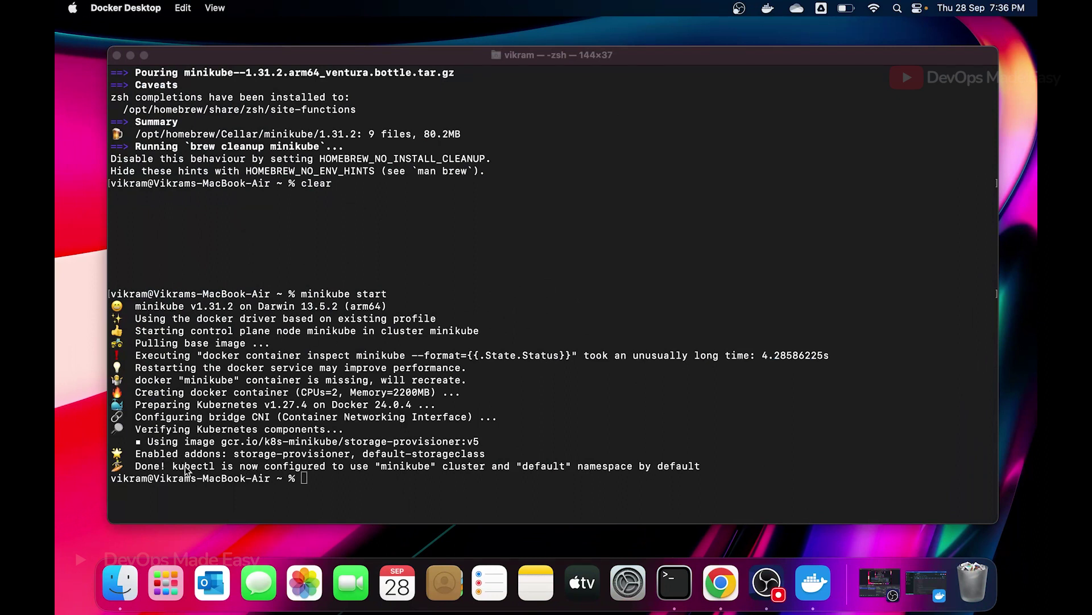
left_click(345, 493)
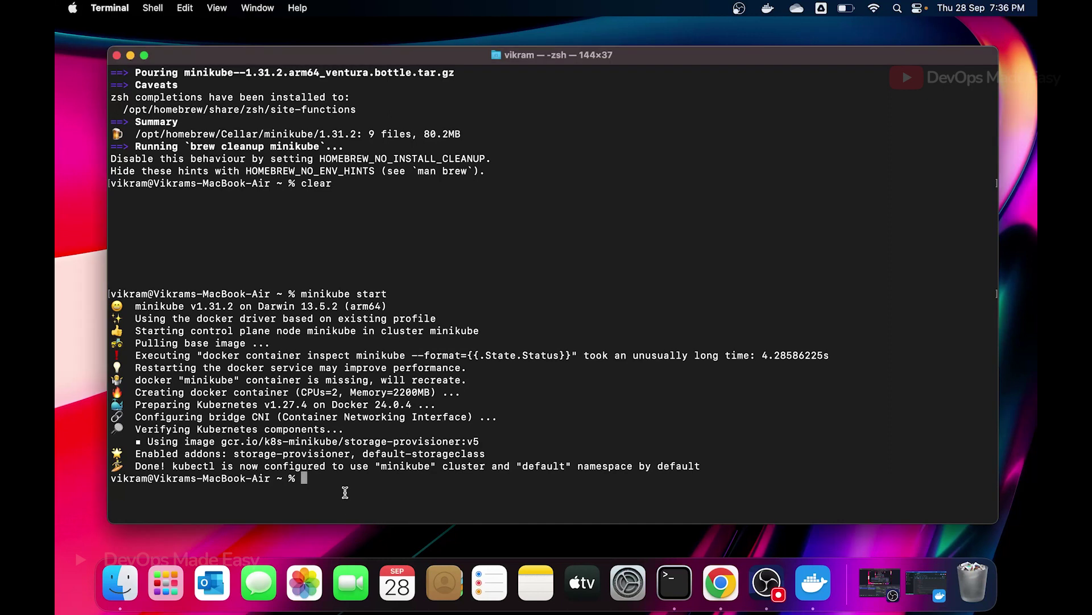
type("cat ~/.kube/config")
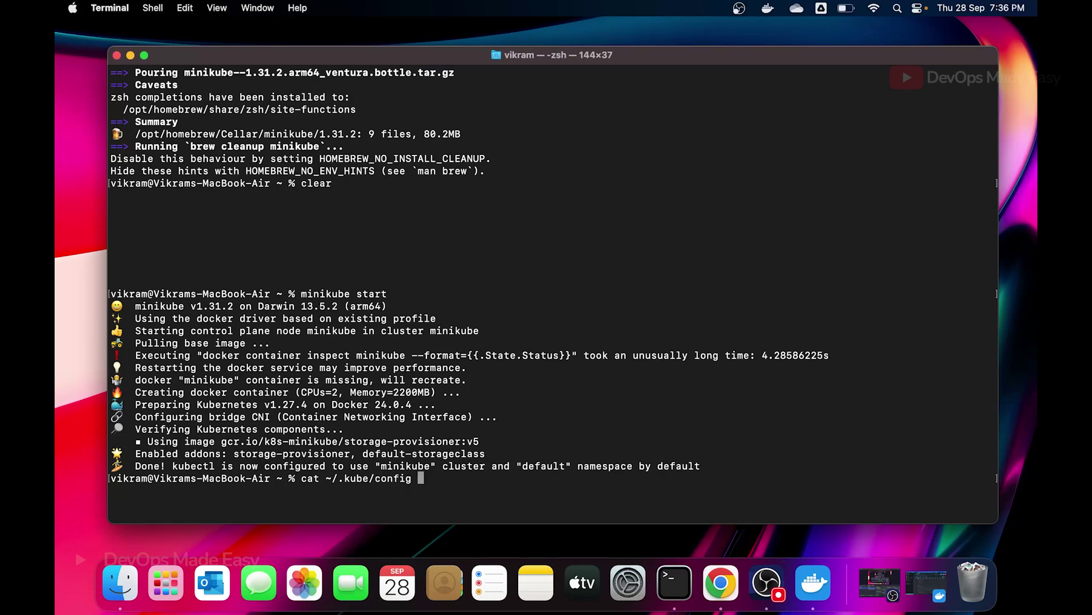
key("Return")
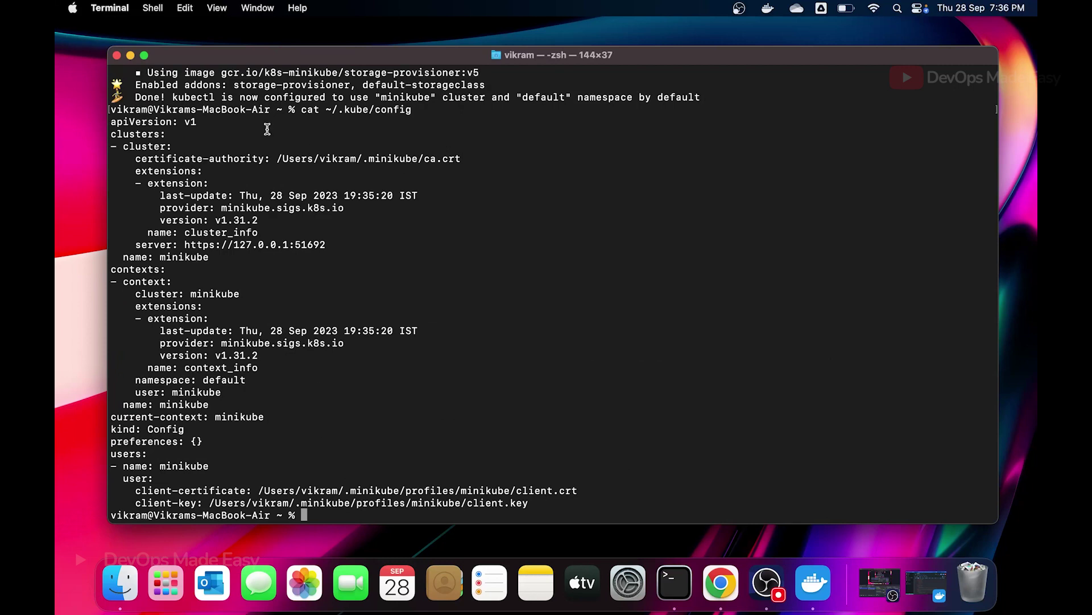
Step: Add a few blank prompt lines and check the cluster with `minikube status`
key("Return")
key("Return")
key("Return")
key("Return")
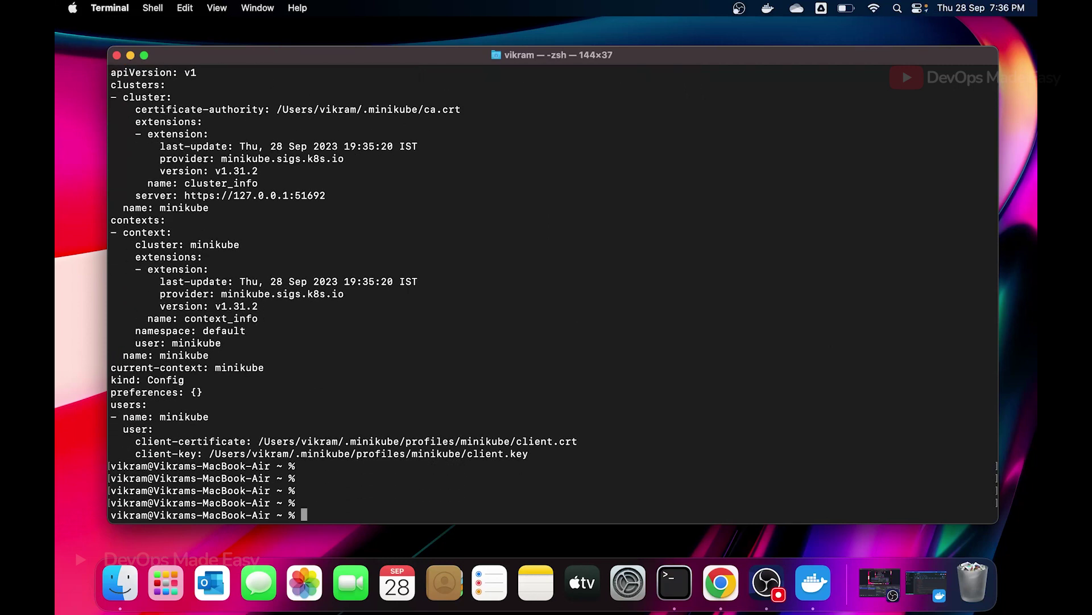
type("ikube status")
key("Return")
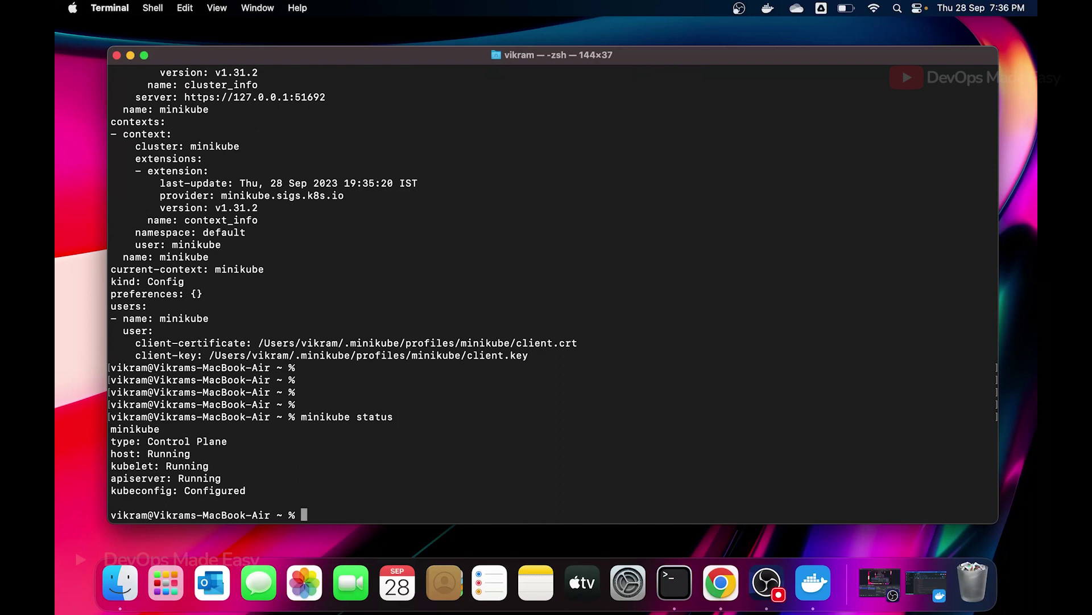
Step: Print the cluster's IP address with `minikube ip`
key("Up")
key("BackSpace")
key("BackSpace")
key("BackSpace")
key("BackSpace")
key("BackSpace")
key("BackSpace")
type("ip")
key("Return")
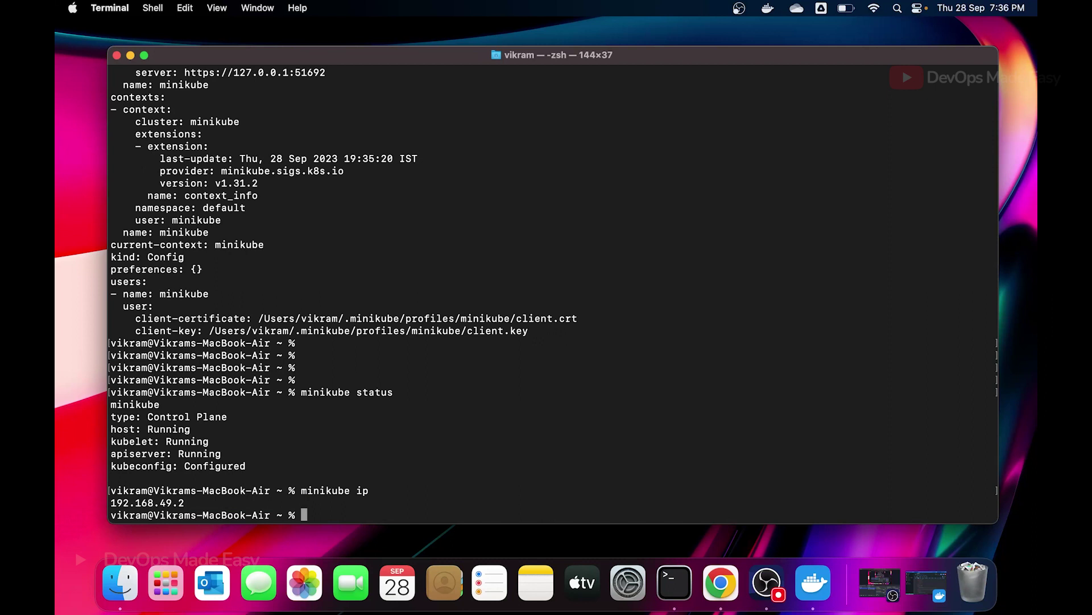
Step: Create a pod named nginx from the nginx image with `kubectl run nginx --image=nginx`
type("kubectl run ngin")
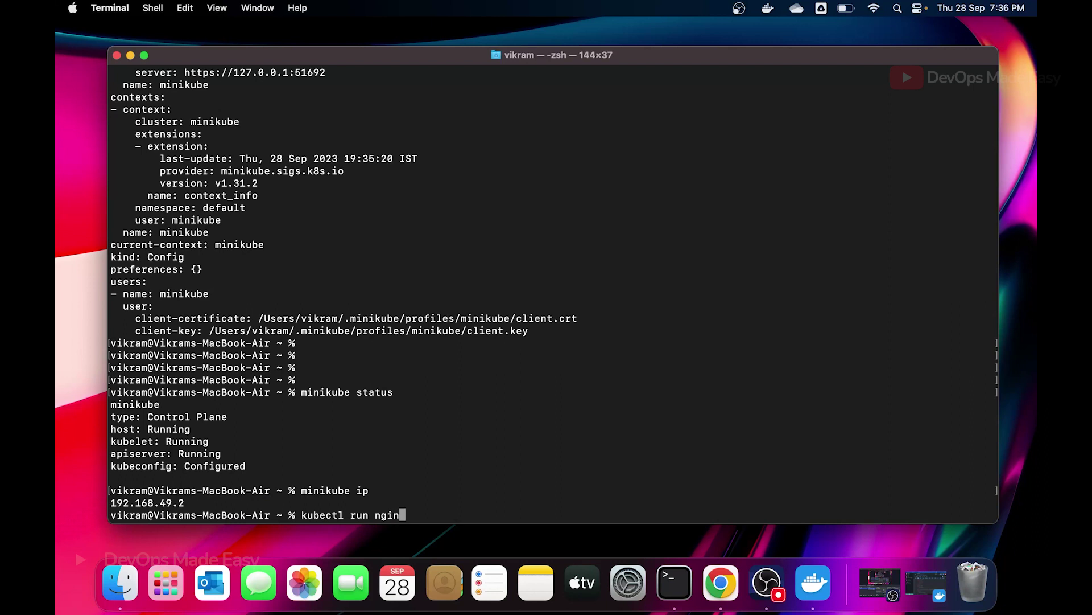
type("x --image=nginx")
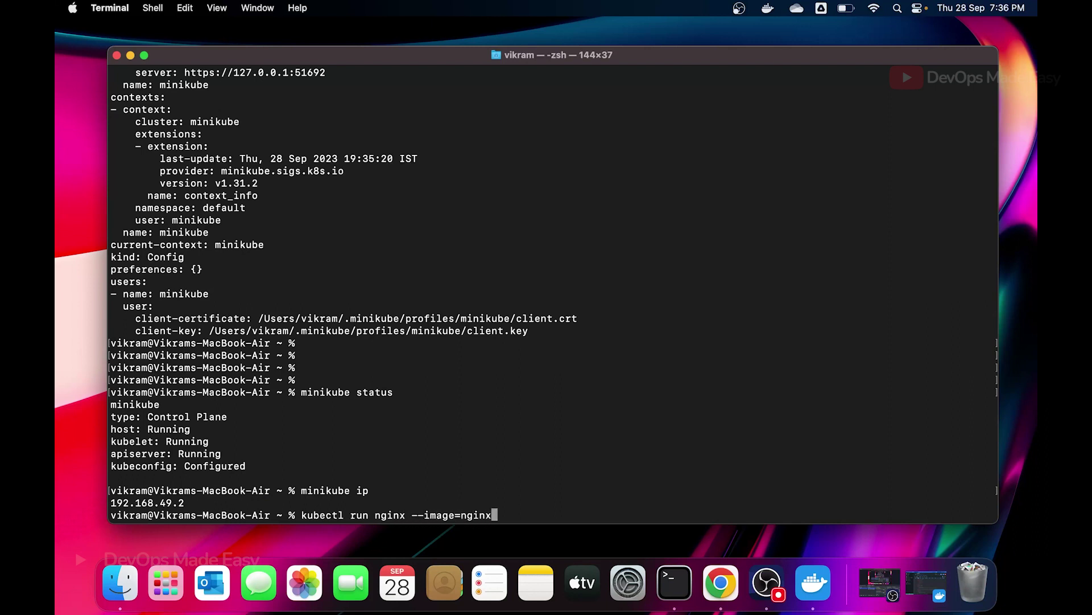
key("Return")
Step: List the pods twice with `kubectl get po` to check the new pod's status
type("kubectl get po")
key("Return")
key("Up")
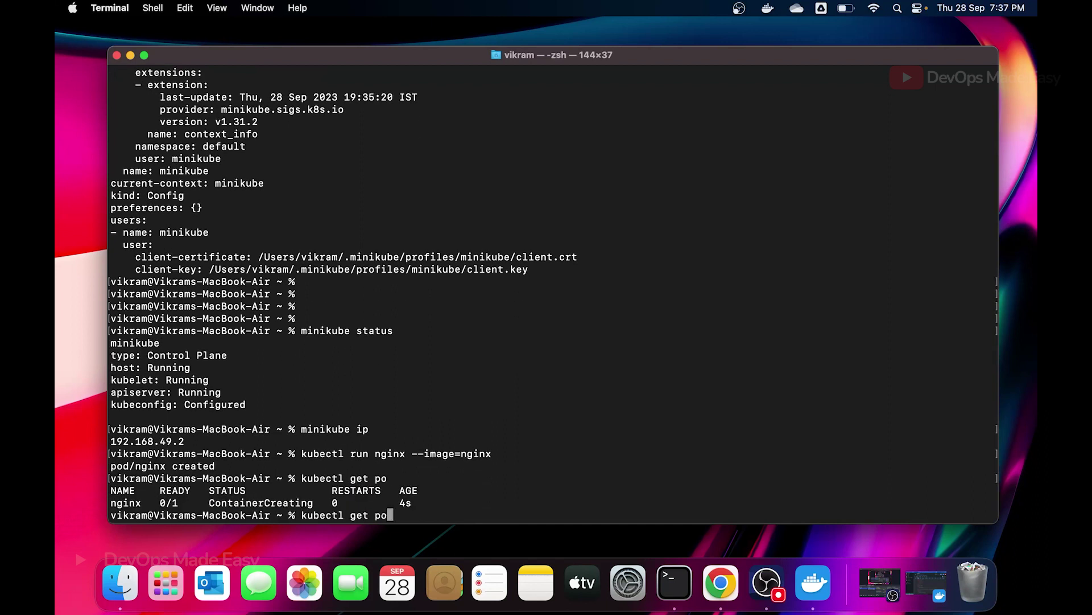
key("Return")
Step: Run `kubectl describe po nginx` twice to follow the pod's events, and list the pods again with `kubectl get po`
type("kubec")
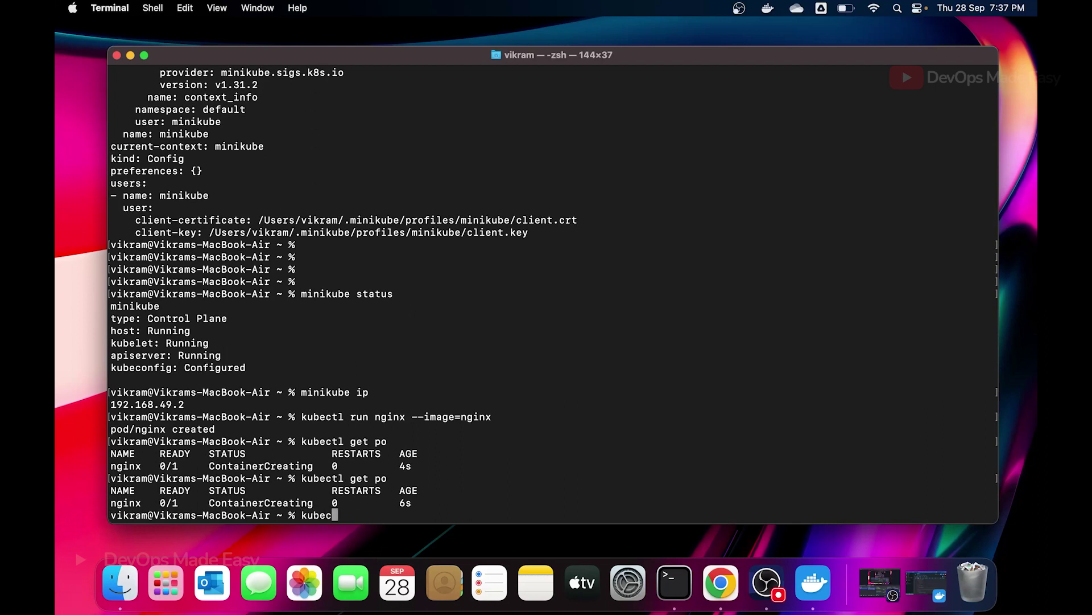
type("tl describe ponginx")
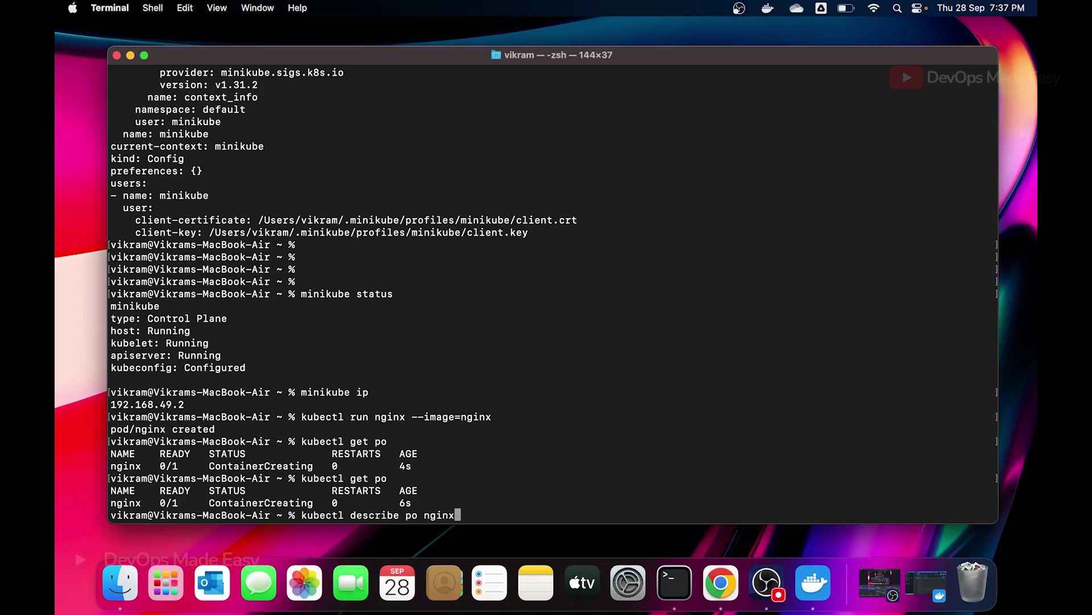
key("Return")
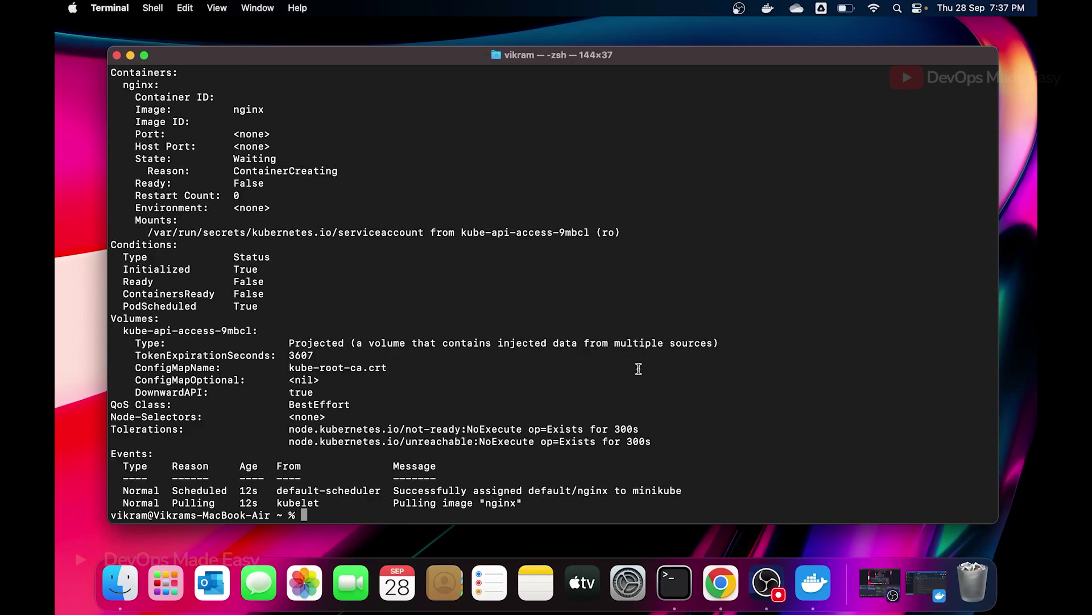
double_click(444, 503)
left_click(552, 498)
key("Up")
key("Return")
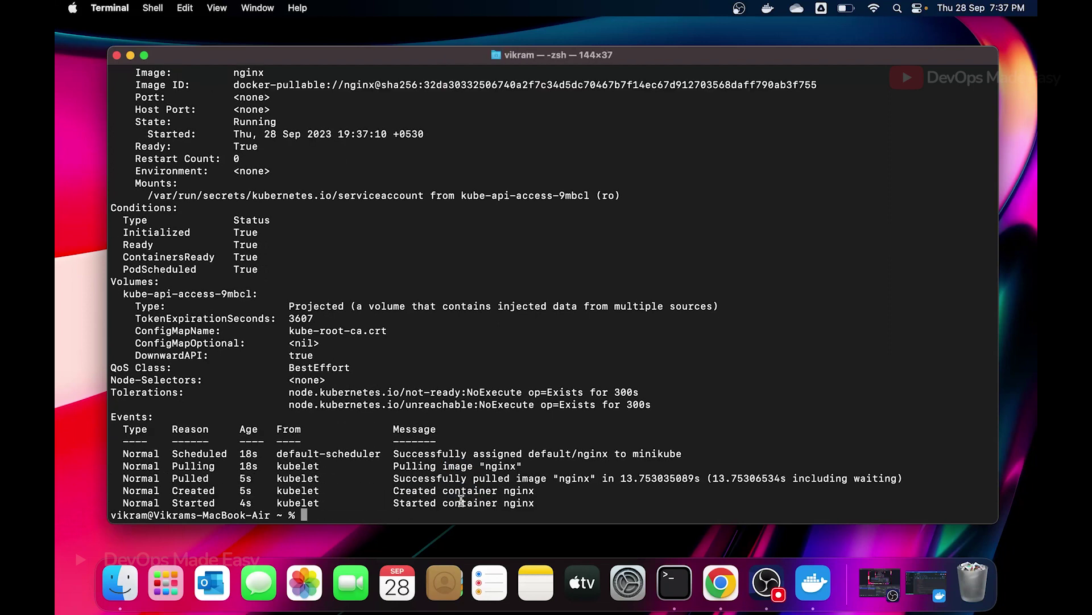
type("kubectl get po")
key("Return")
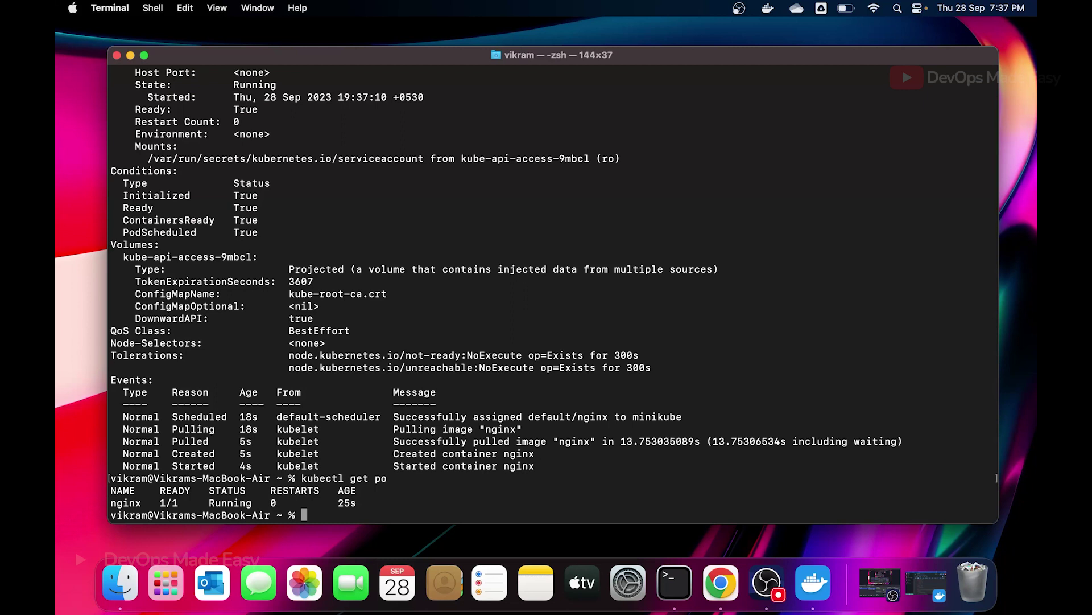
Step: List the available add-ons with `minikube addons list` and look through the whole table
type("minikube addons list")
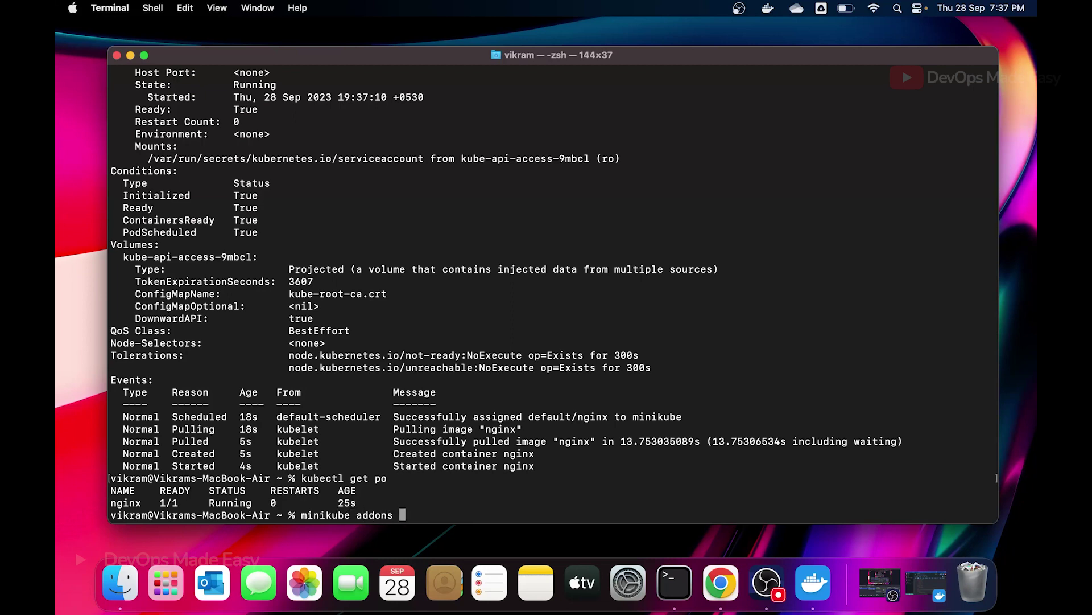
key("Return")
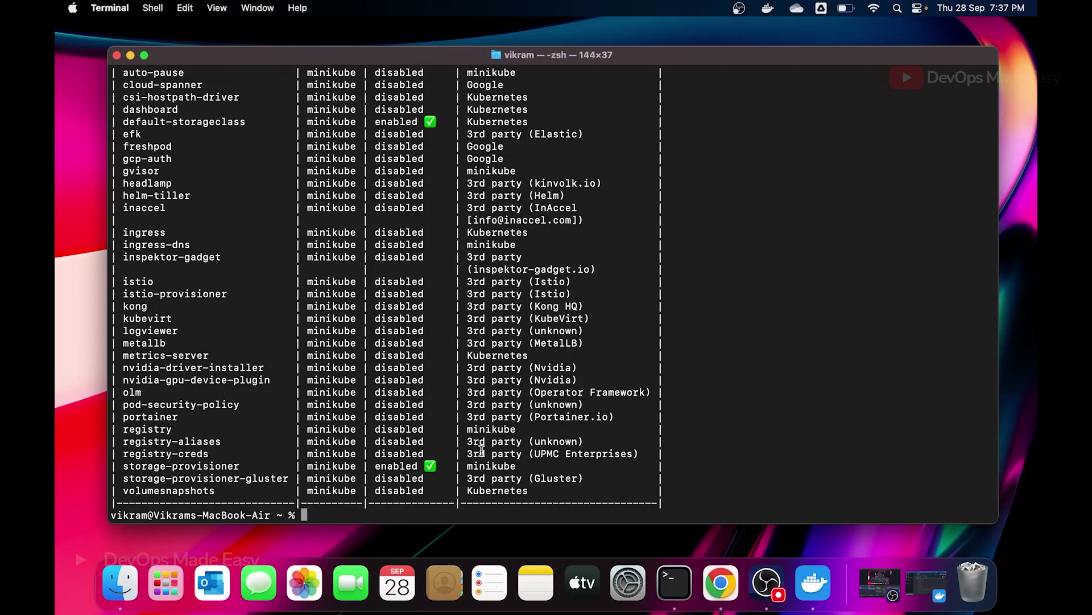
scroll(481, 450, "up", 5)
scroll(481, 449, "down", 5)
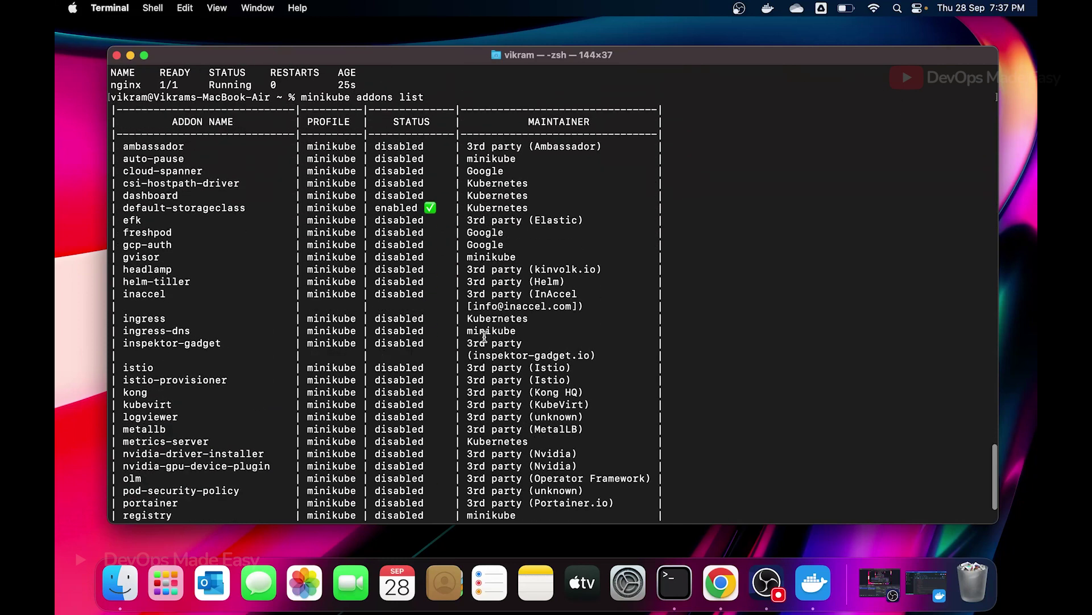
scroll(424, 340, "down", 4)
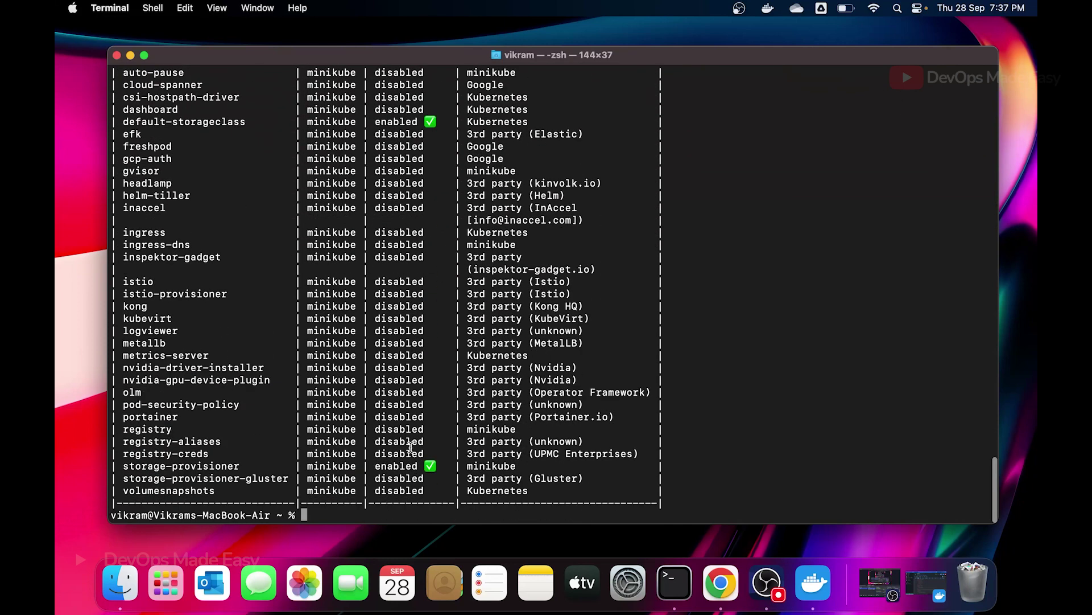
Step: Examine individual entries in the add-ons table, including storage-provisioner, istio, metallb and metrics-server
triple_click(195, 465)
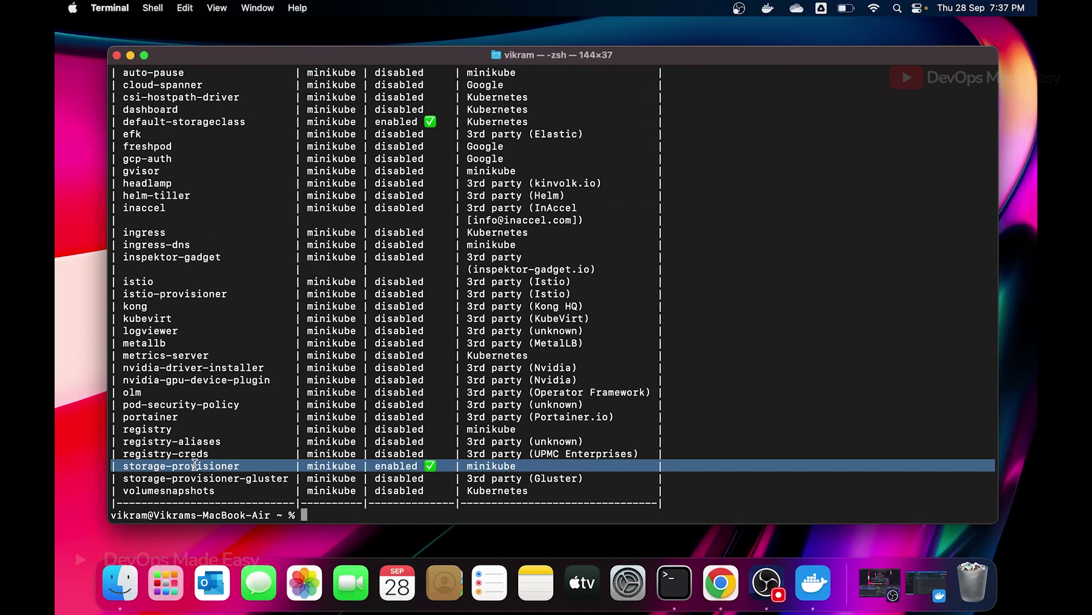
double_click(141, 294)
double_click(138, 281)
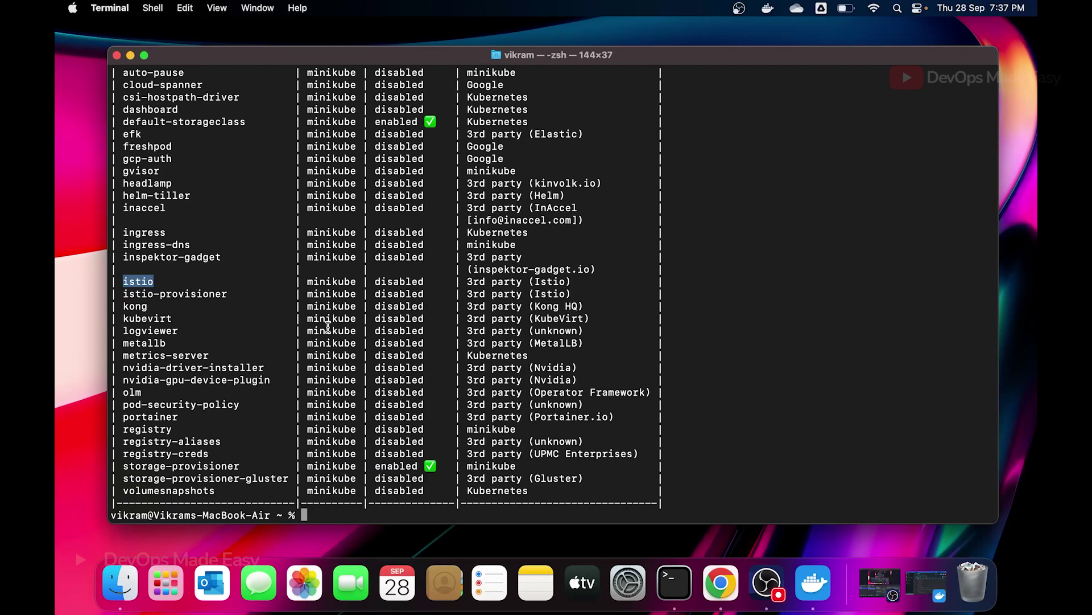
double_click(154, 339)
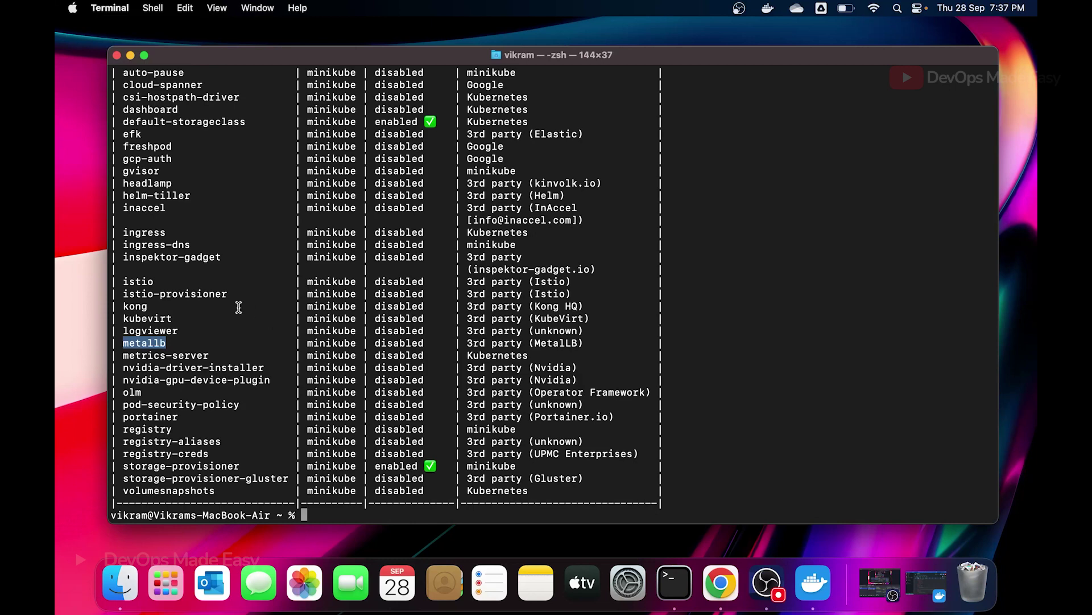
double_click(189, 355)
triple_click(189, 355)
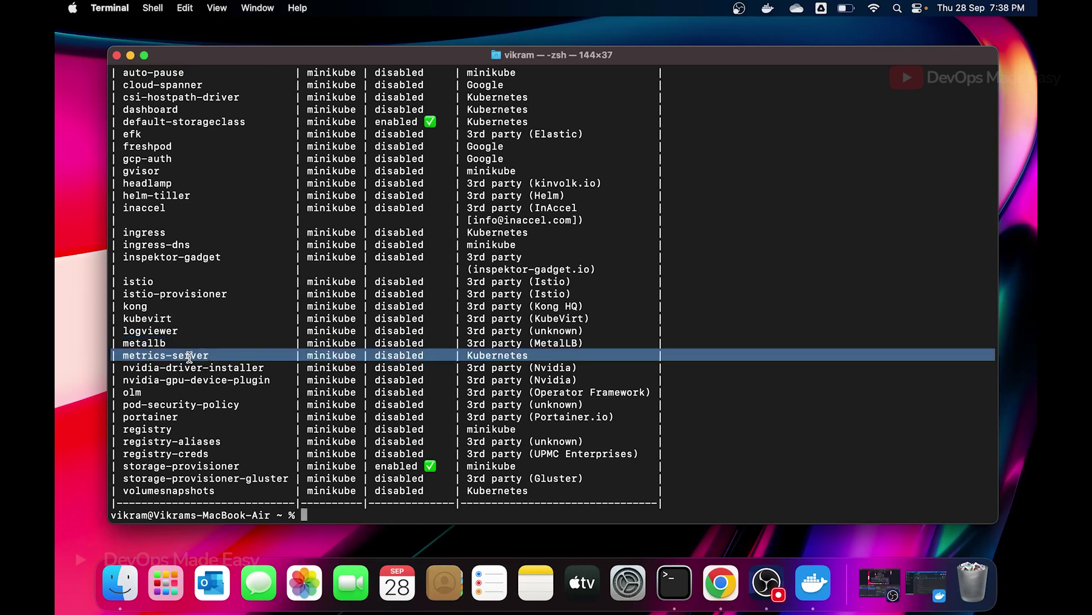
double_click(190, 355)
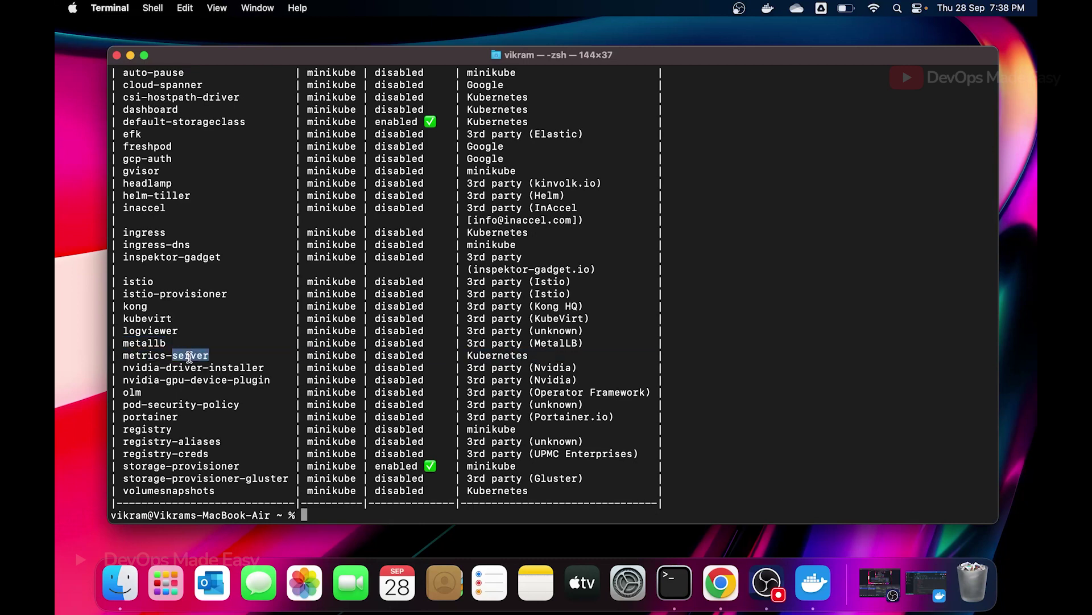
scroll(189, 355, "up", 5)
left_click(166, 246)
double_click(165, 246)
scroll(534, 296, "down", 5)
Step: Launch the Kubernetes Dashboard in the browser with `minikube dashboard`
left_click(790, 322)
type("minikube dashboard")
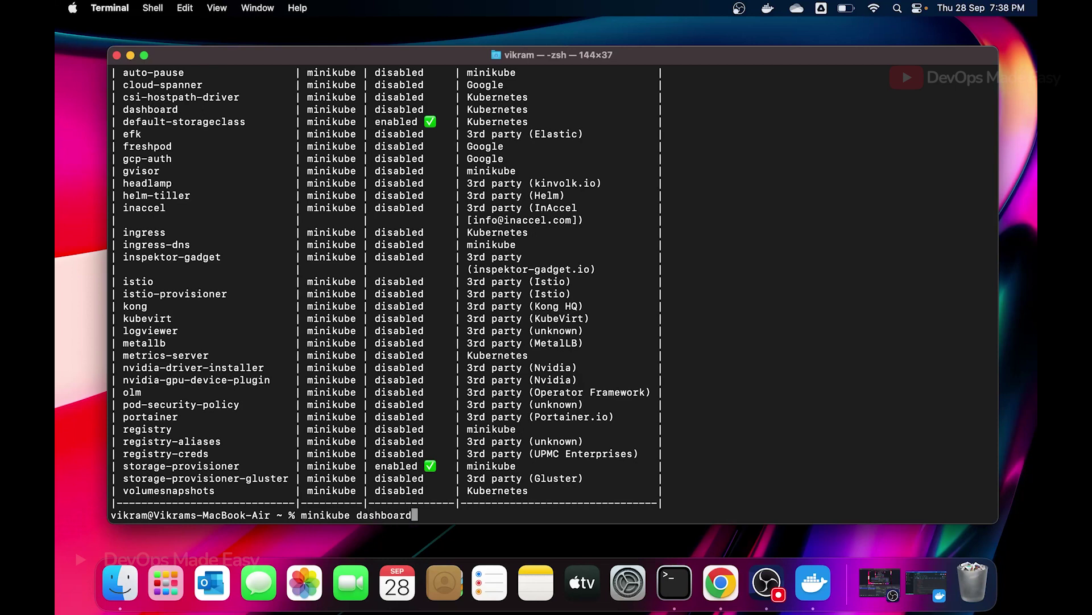
key("Return")
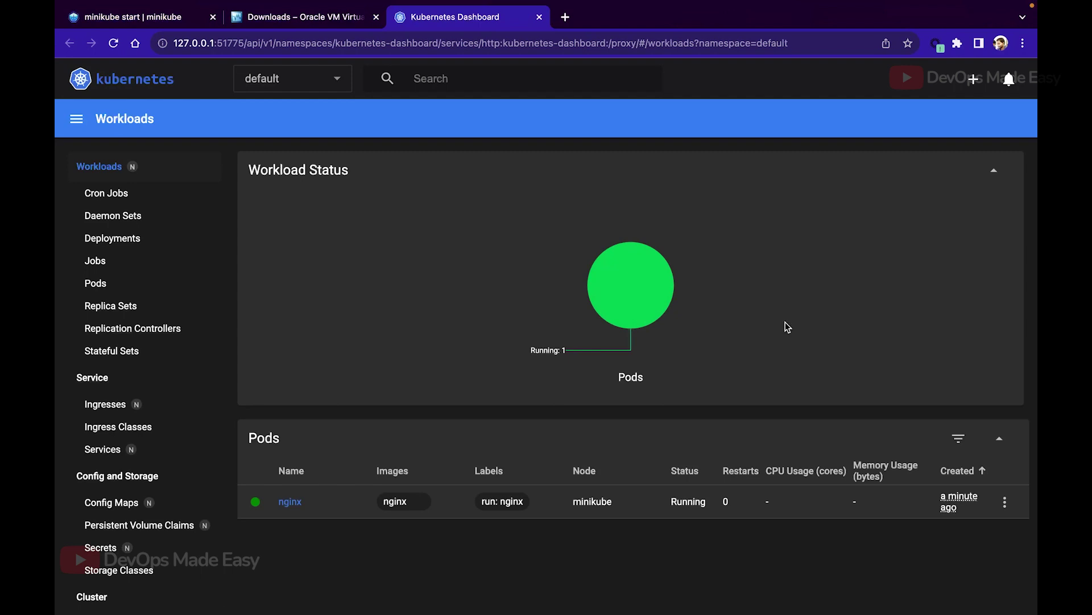
Step: Check the workload status in the Kubernetes Dashboard and view the Deployments page
mouse_move(647, 304)
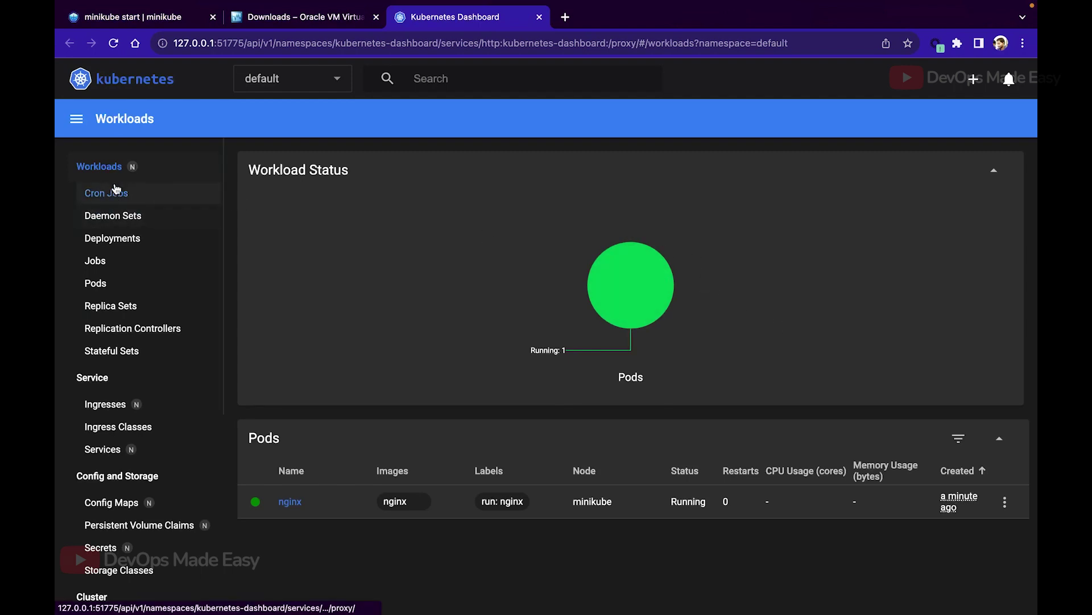
left_click(117, 215)
left_click(126, 251)
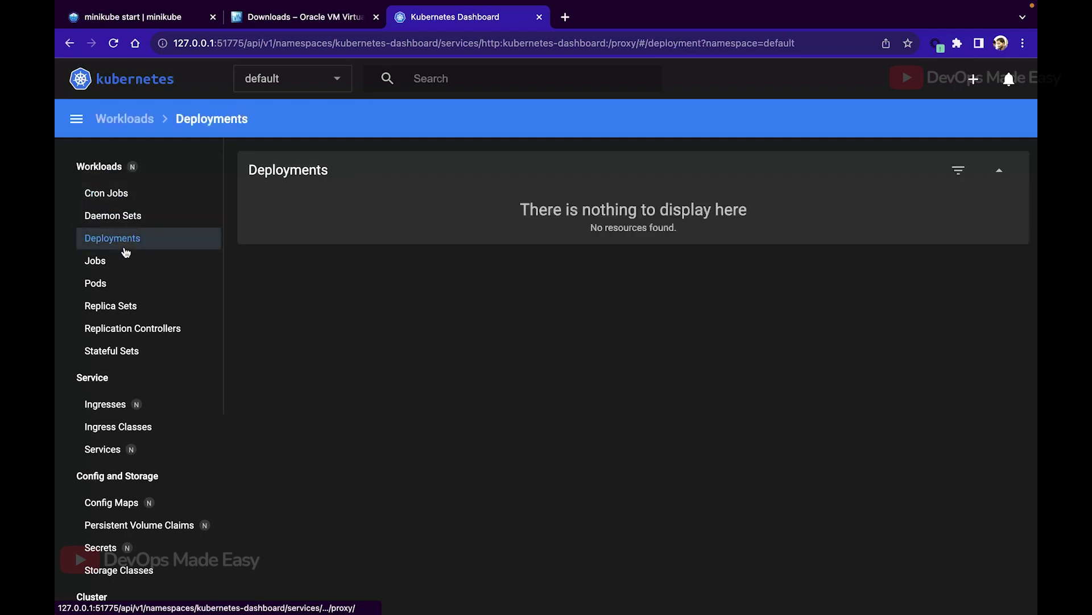
Step: View the cluster's Namespaces and inspect the kube-system namespace's details and events
scroll(85, 341, "down", 5)
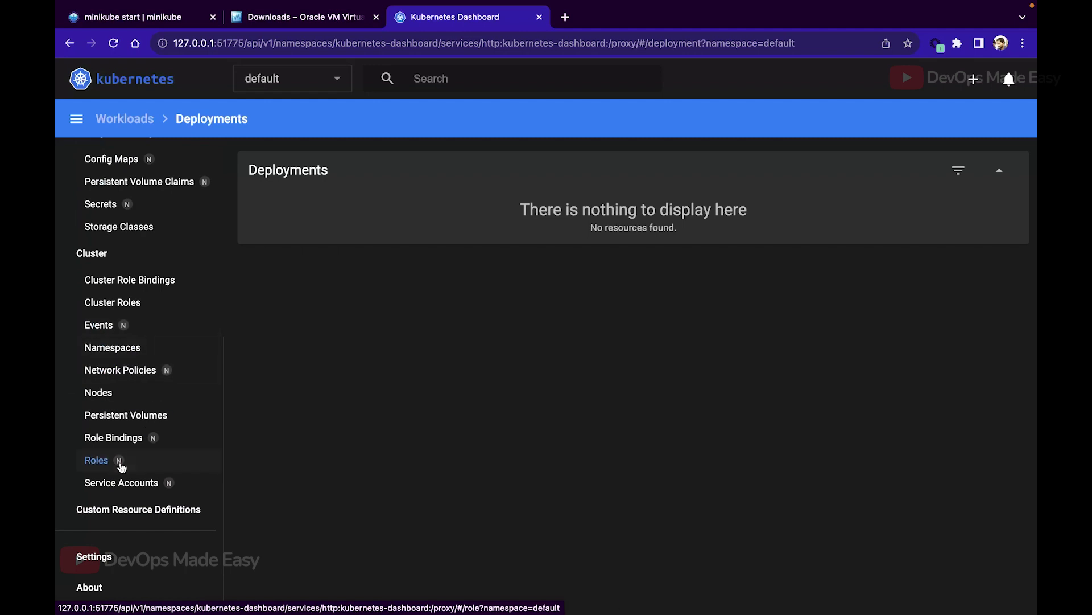
scroll(122, 466, "up", 1)
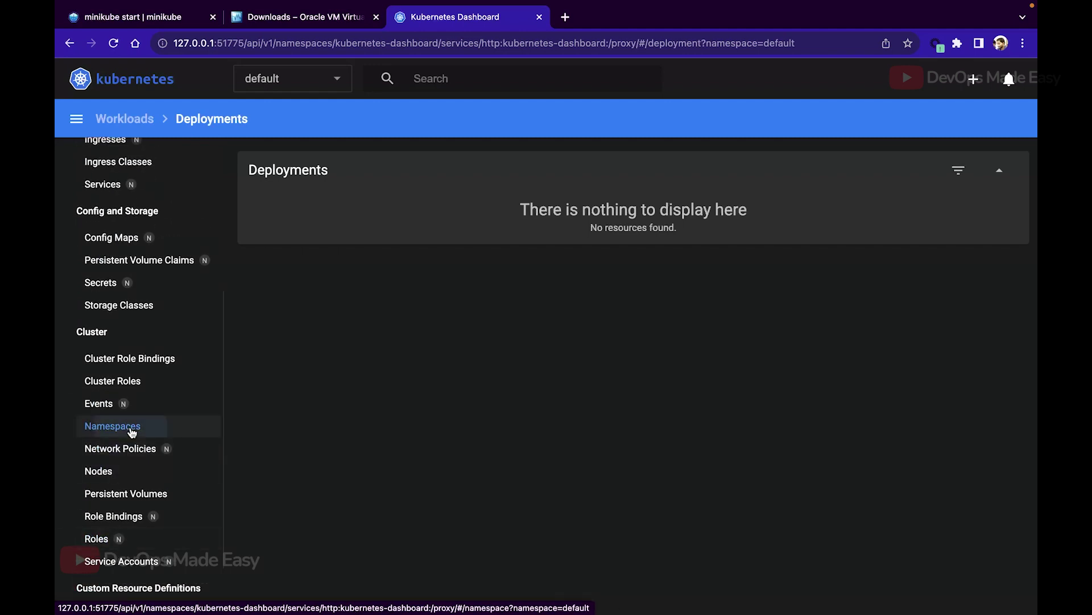
left_click(111, 426)
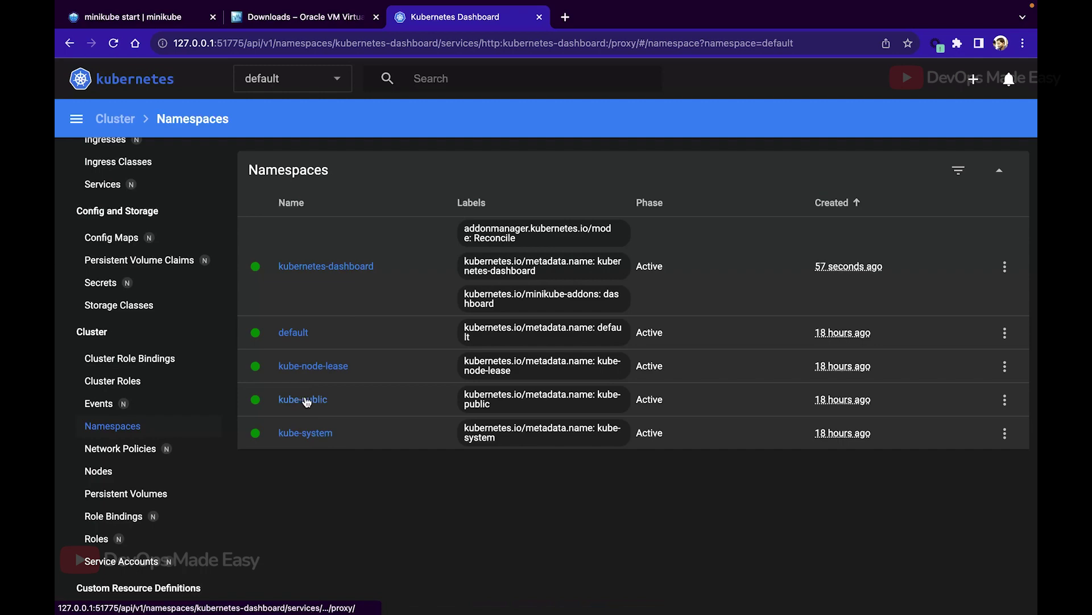
left_click(323, 434)
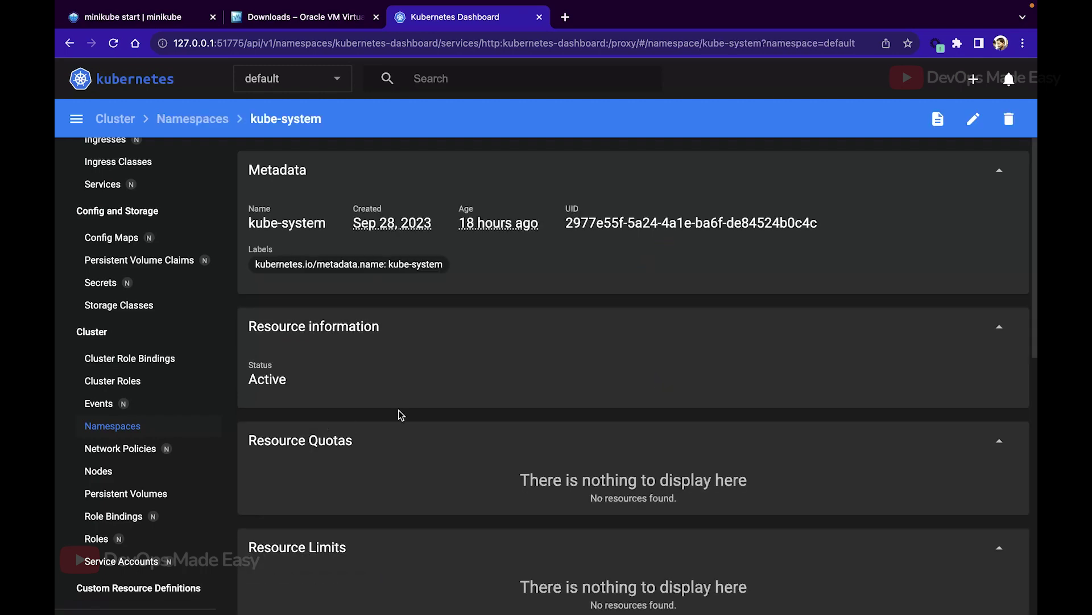
scroll(346, 428, "down", 10)
scroll(462, 437, "up", 3)
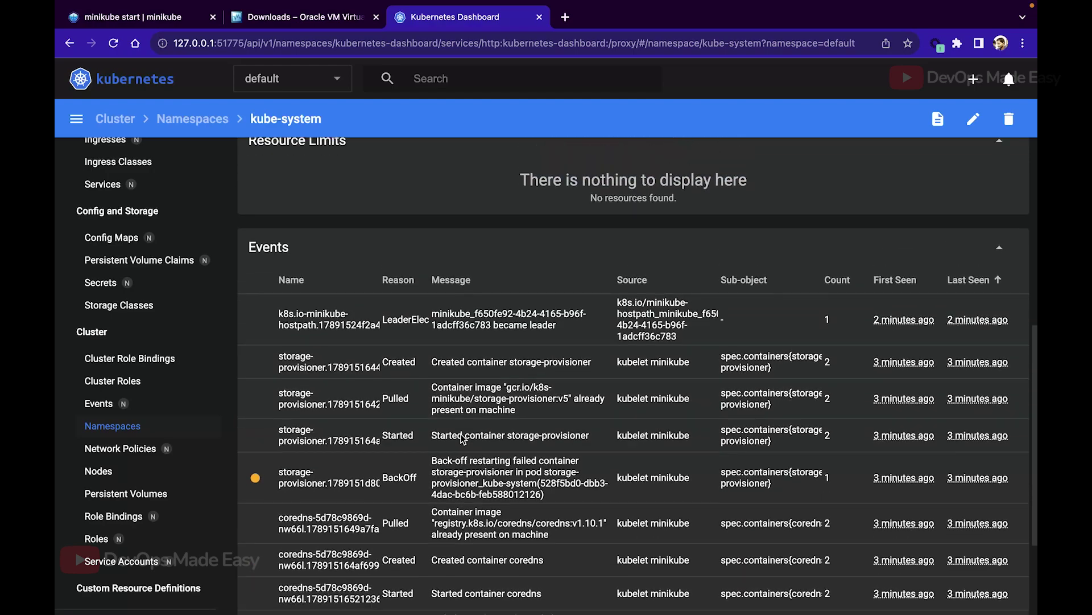
scroll(462, 437, "down", 3)
scroll(462, 437, "up", 15)
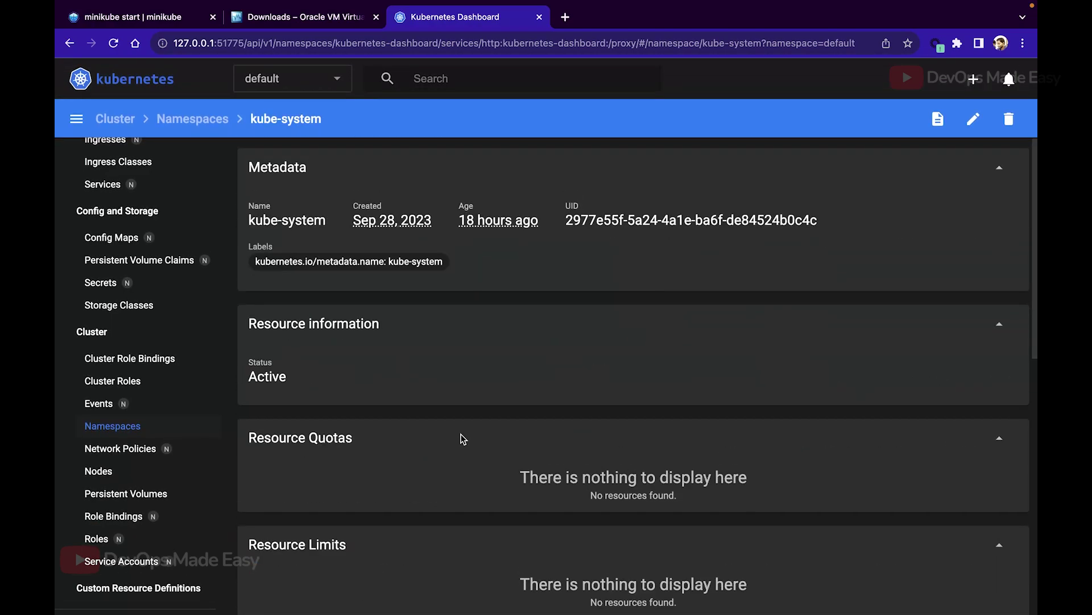
Step: View the Pods list, switch the namespace filter from default to kube-system, and look through its pods
scroll(158, 286, "up", 5)
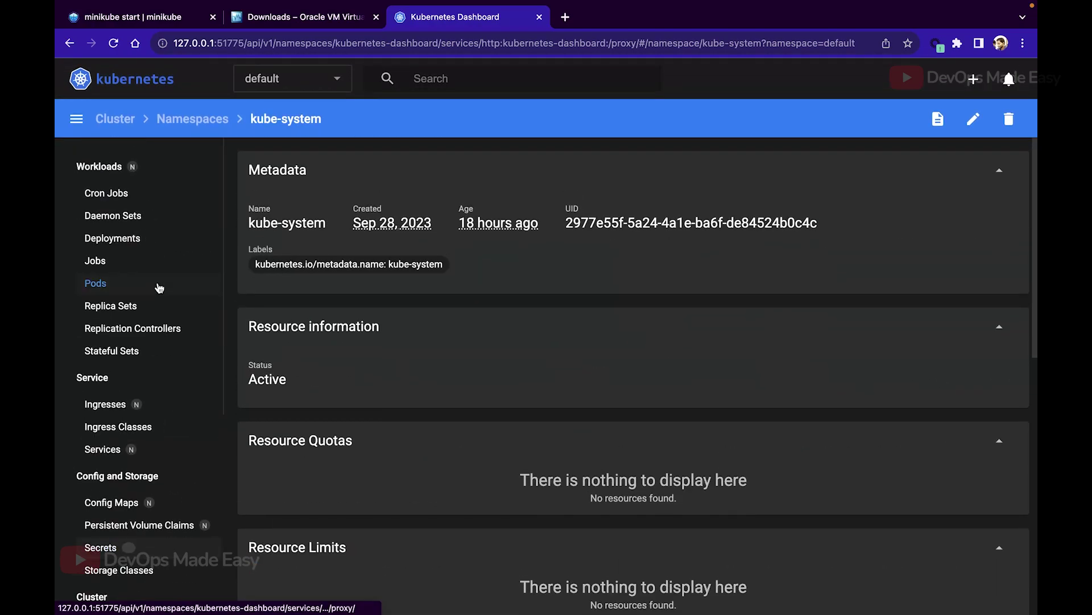
left_click(105, 292)
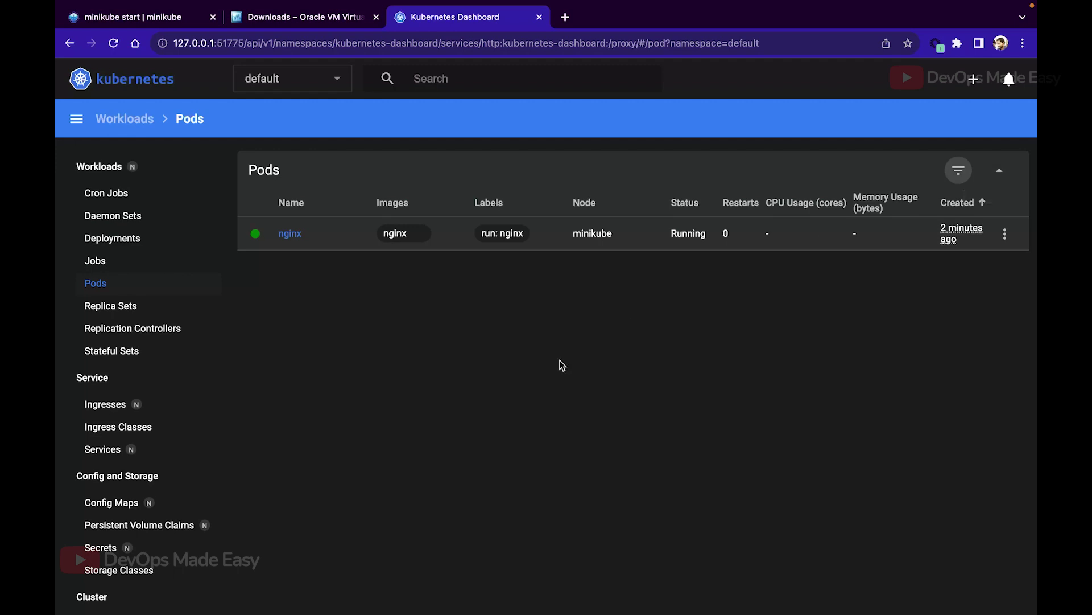
left_click(280, 91)
scroll(290, 170, "down", 2)
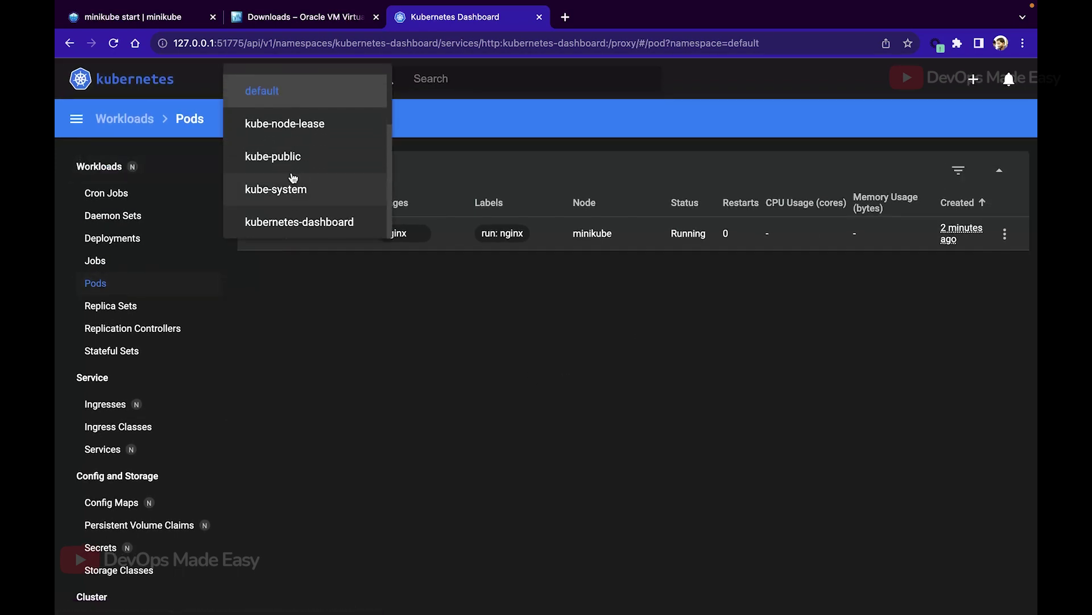
left_click(295, 181)
scroll(500, 441, "down", 2)
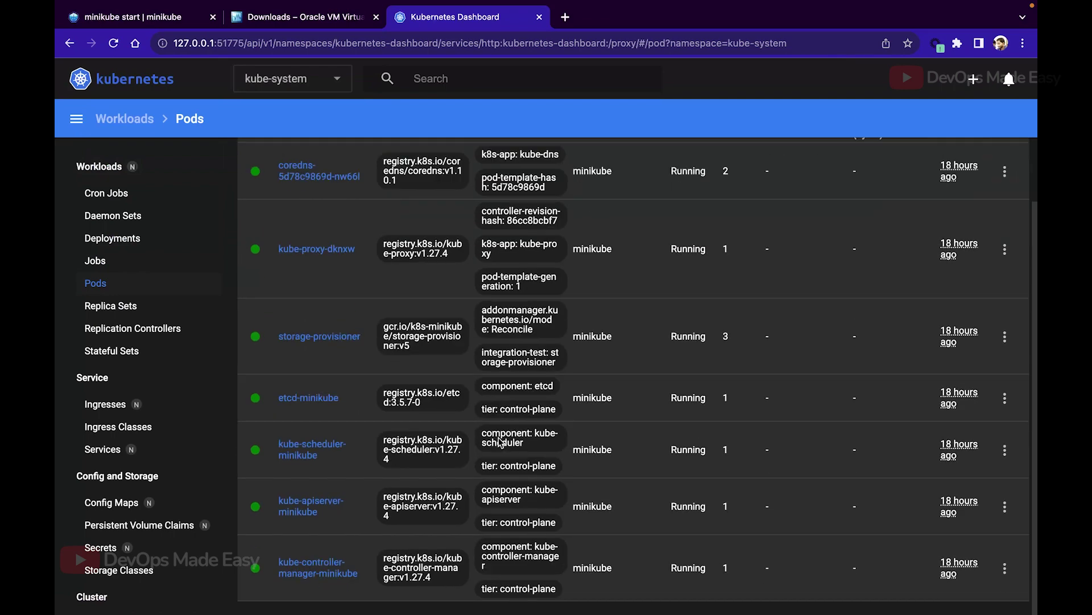
scroll(499, 441, "up", 2)
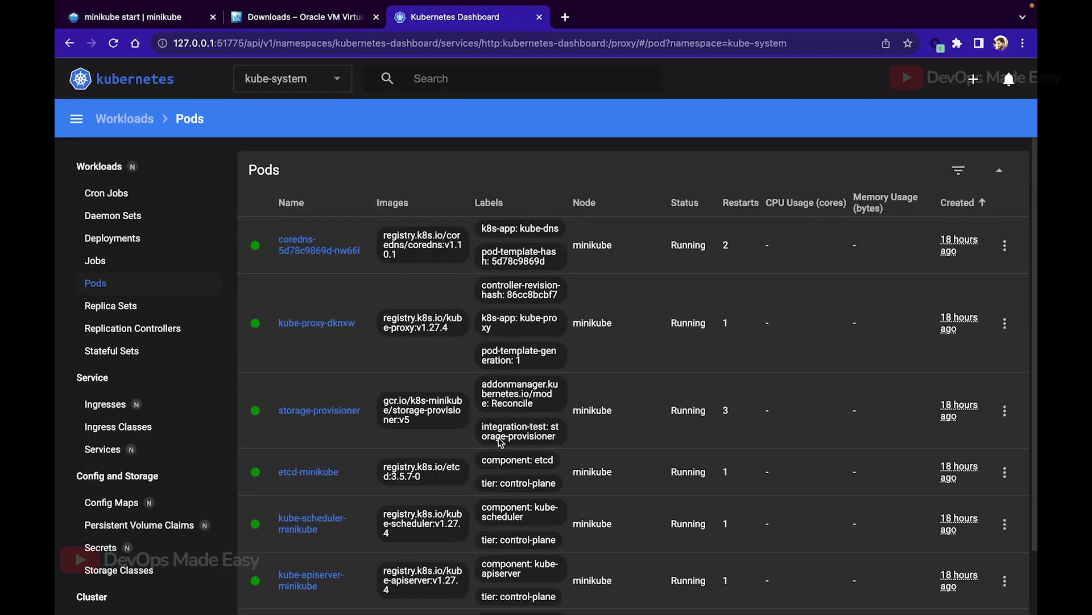
scroll(499, 441, "down", 2)
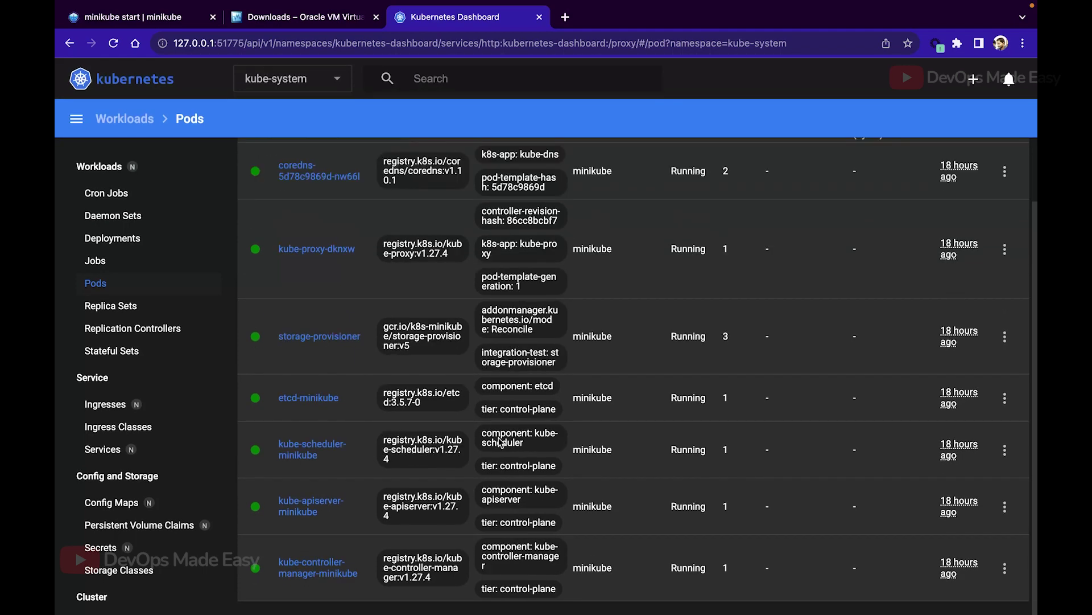
scroll(499, 441, "up", 2)
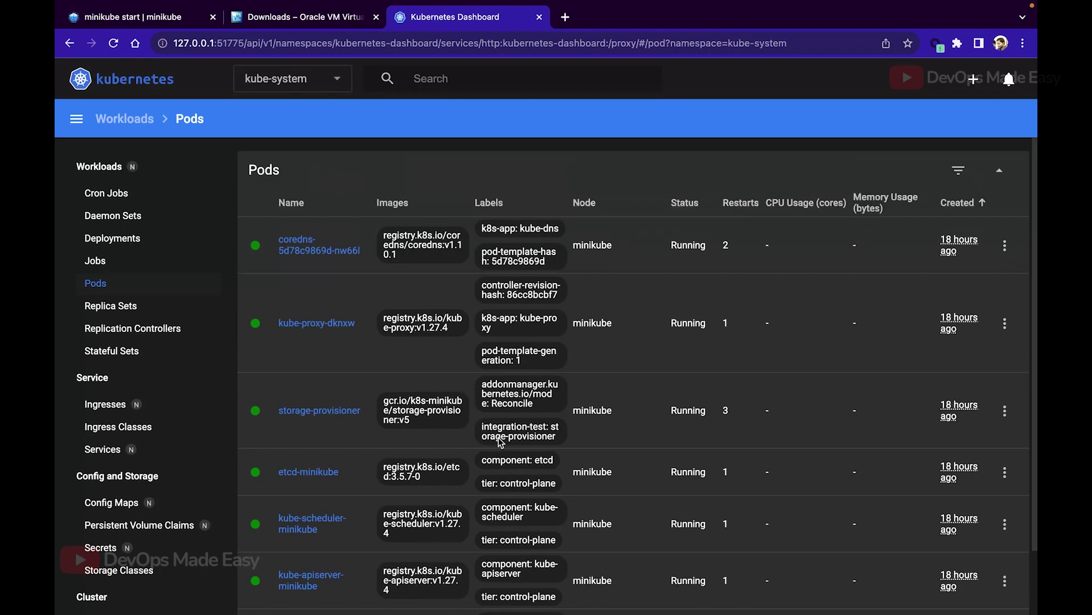
Step: Look through the kube-system pods and switch the Pods list's namespace filter to default
scroll(122, 345, "down", 3)
scroll(122, 345, "up", 3)
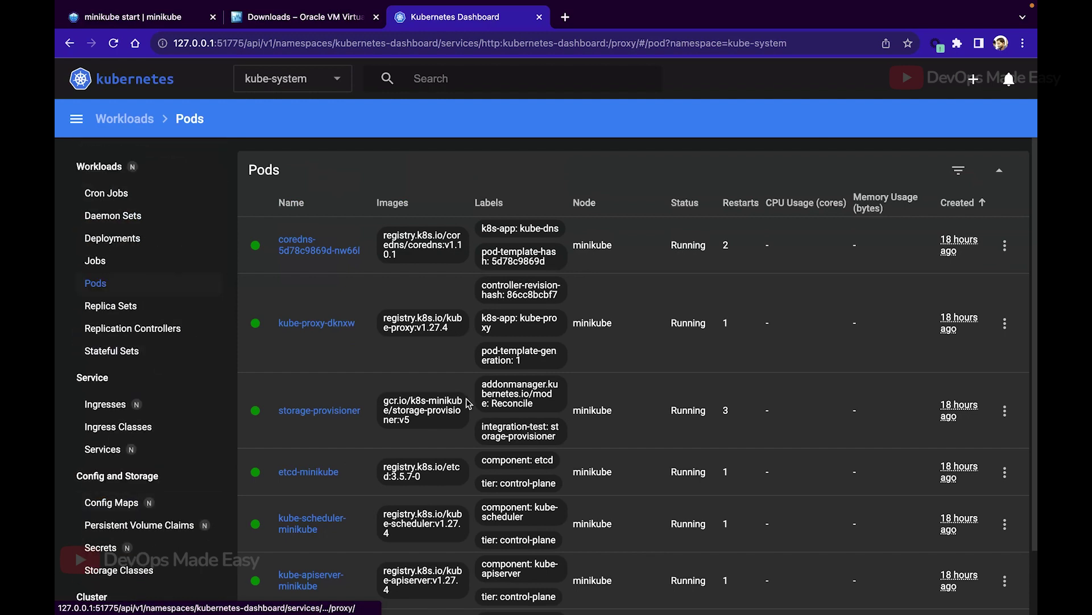
left_click(244, 86)
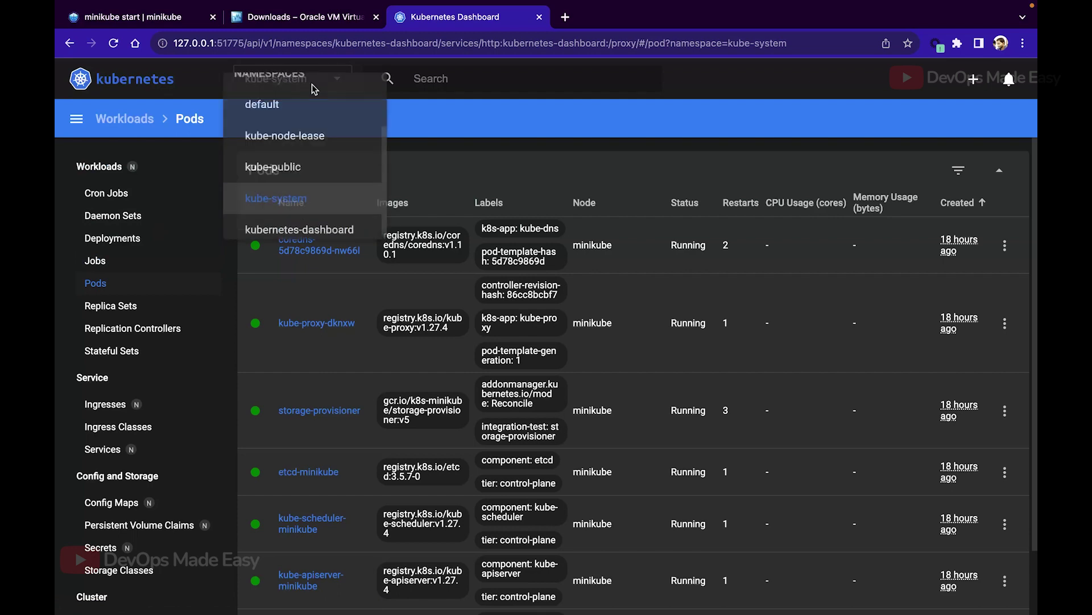
left_click(265, 192)
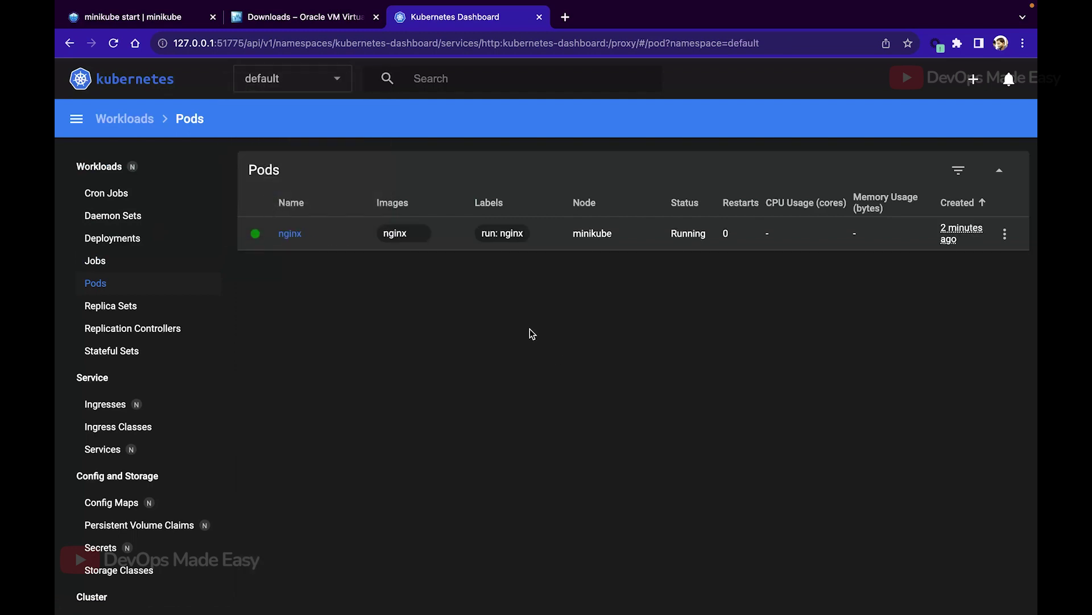
Step: Inspect the nginx pod's metadata, resource information, conditions and events, and return to the Pods list
left_click(295, 237)
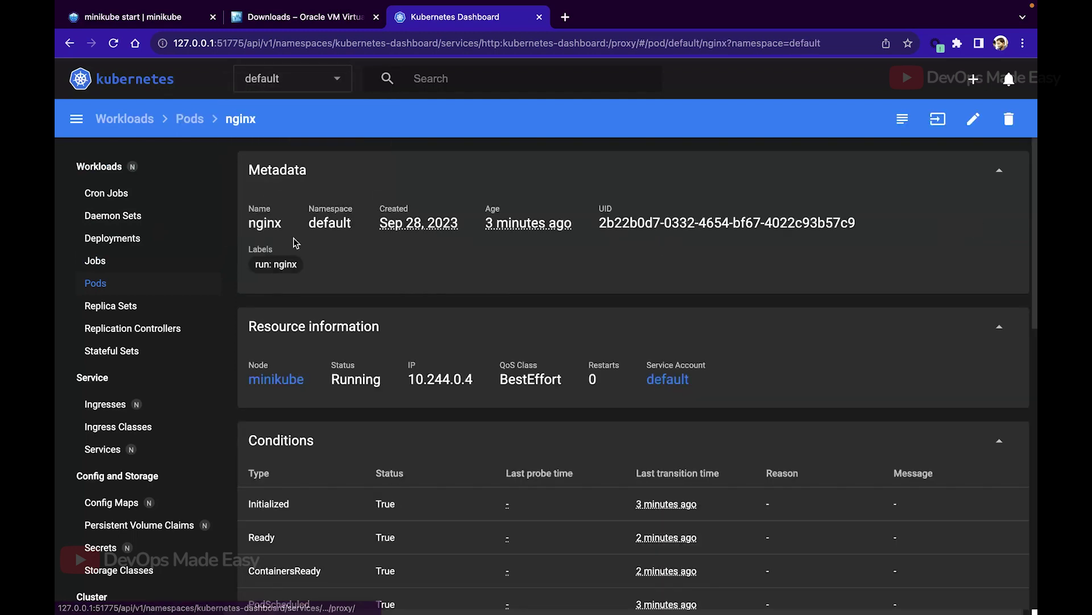
scroll(616, 362, "down", 1)
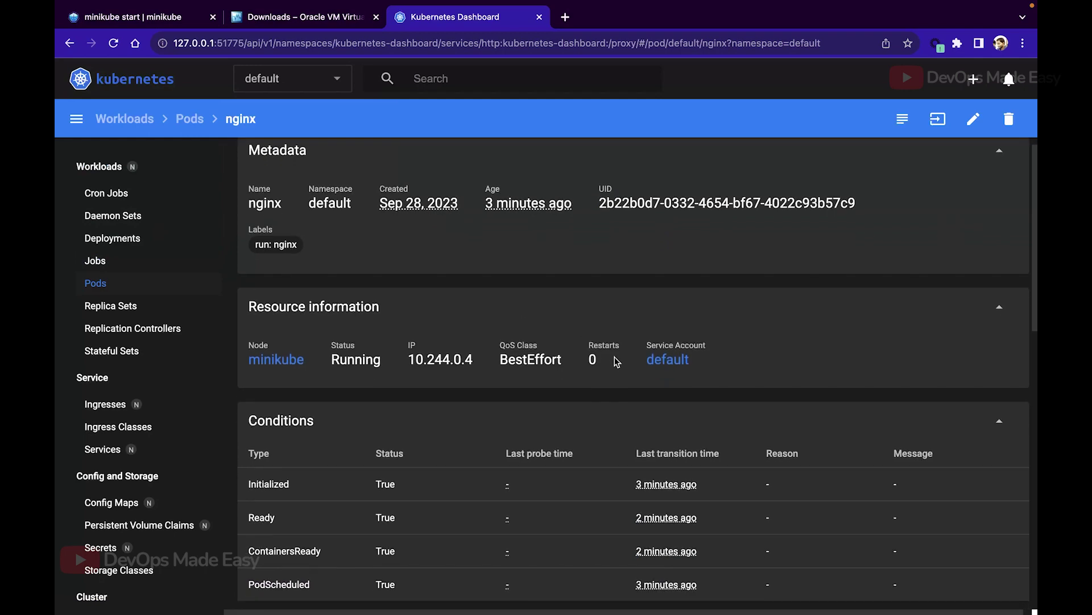
scroll(616, 362, "down", 10)
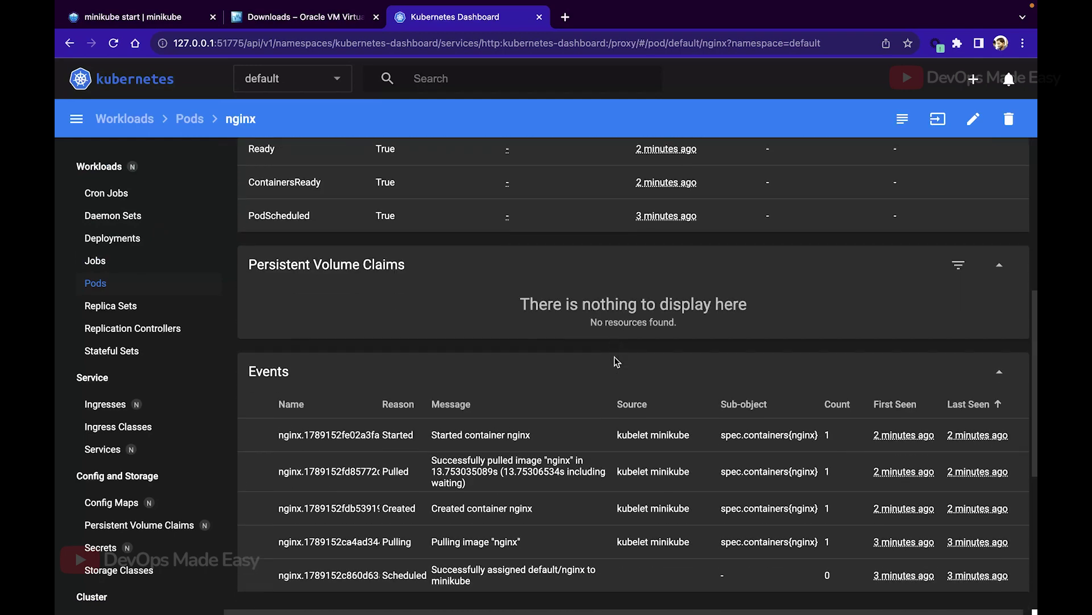
scroll(615, 361, "down", 3)
scroll(615, 360, "up", 15)
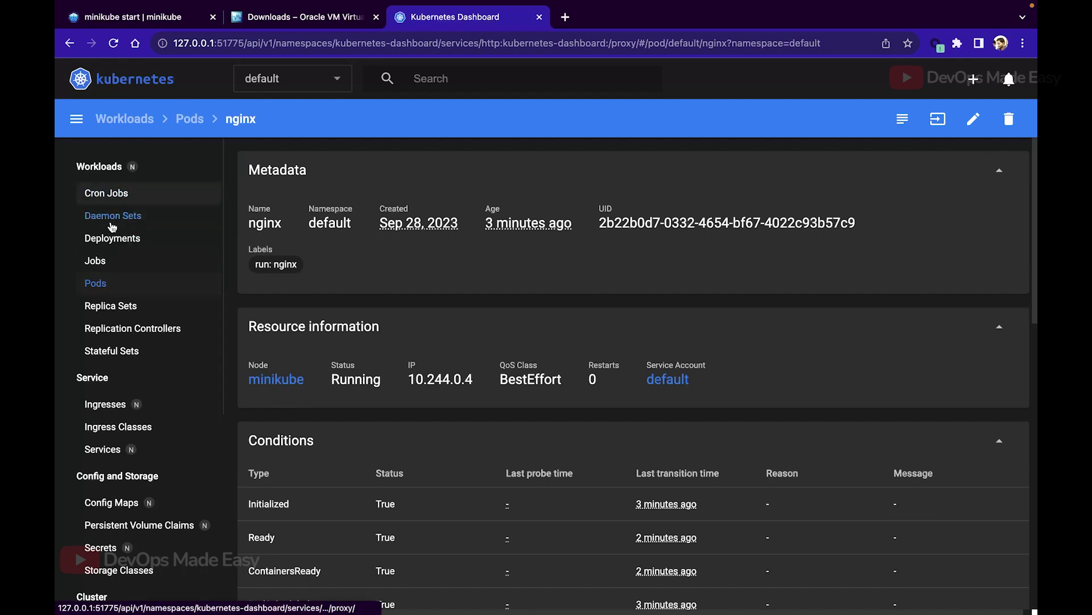
left_click(97, 282)
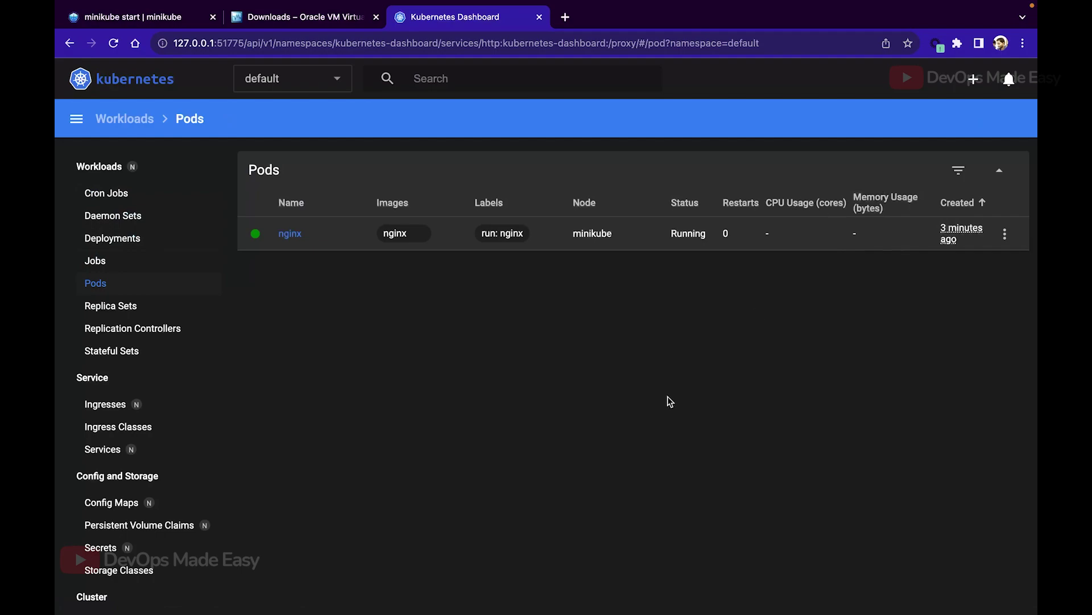
Step: Switch to Terminal, stop the running `minikube dashboard` process and highlight the metrics-server row in the add-ons list
key("super+Tab")
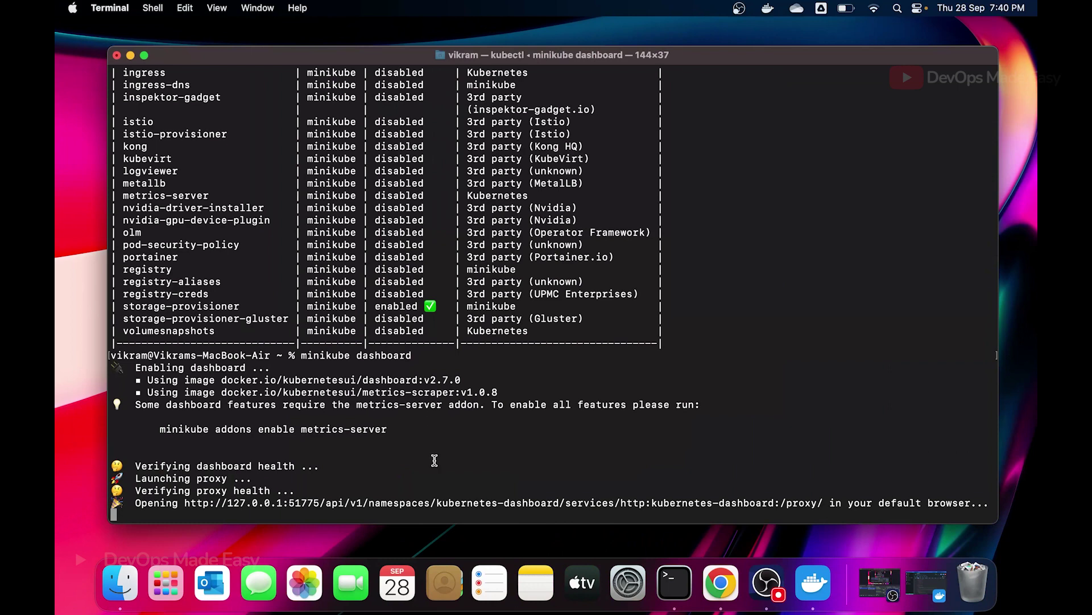
key("ctrl+c")
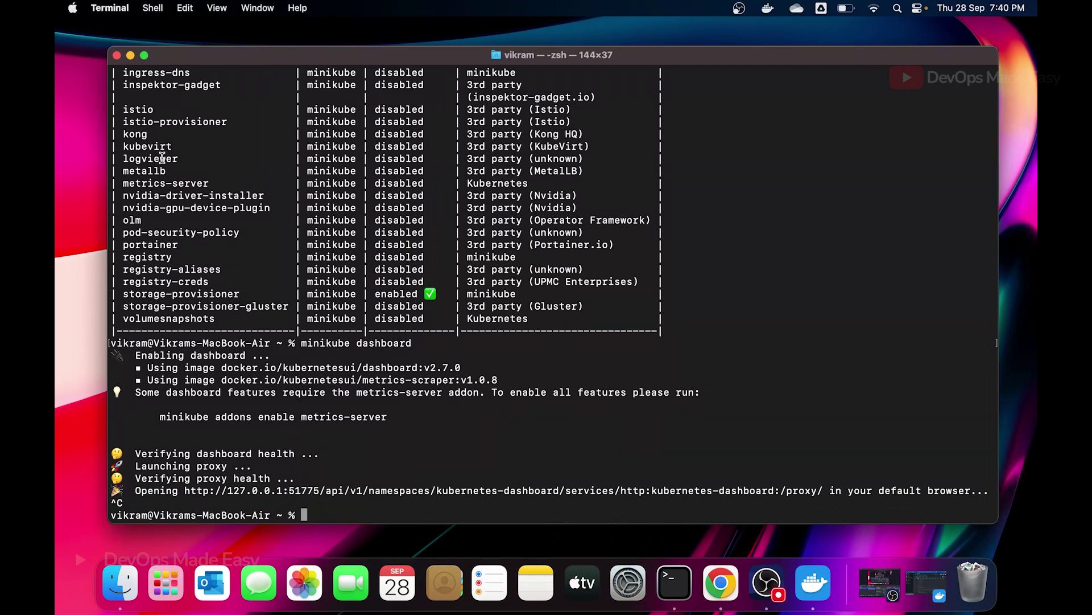
triple_click(151, 183)
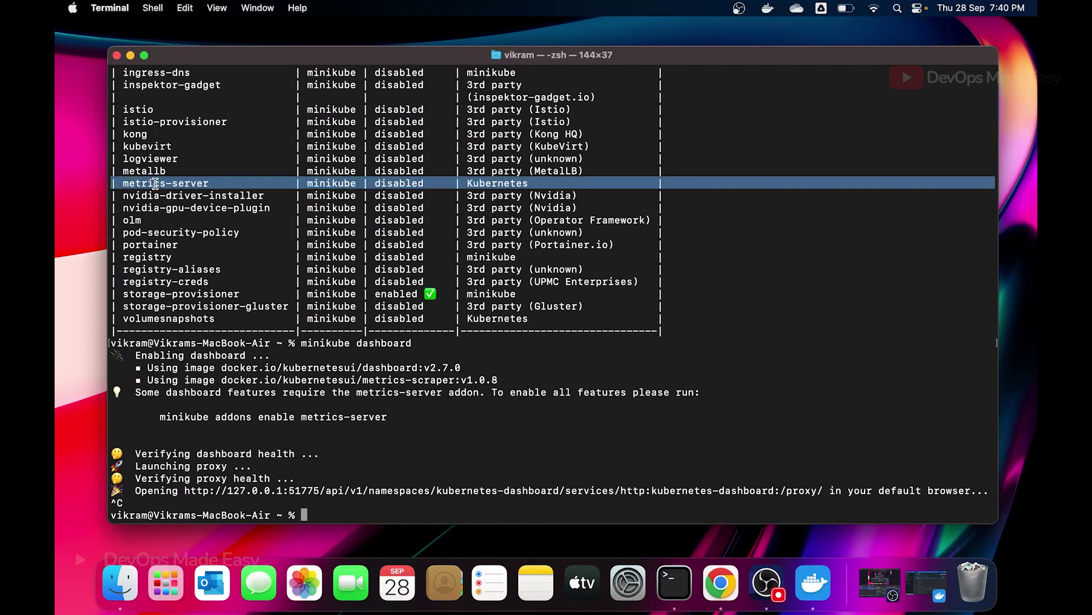
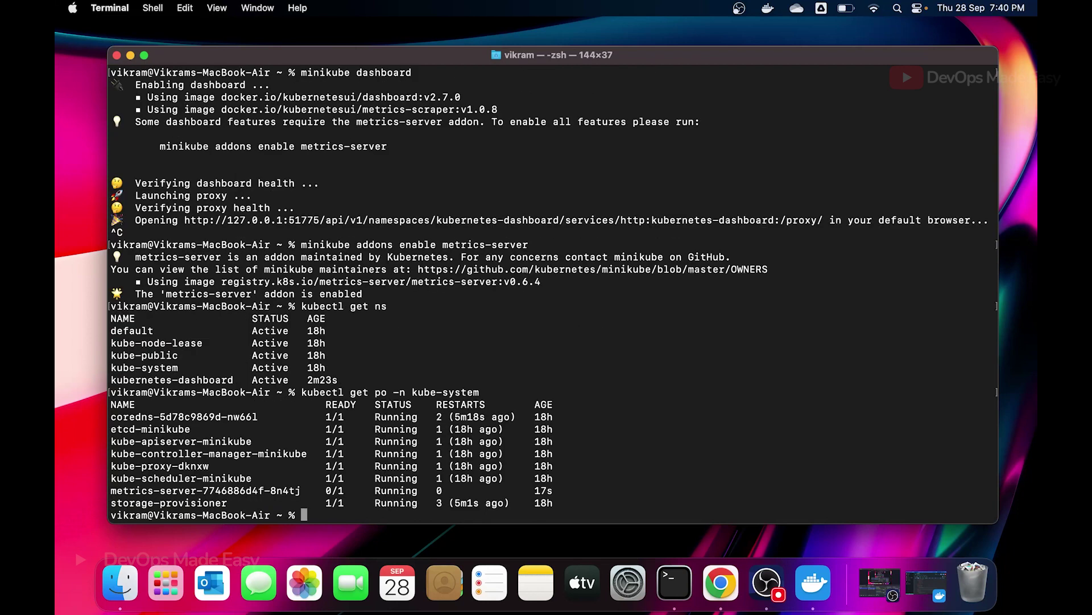
Step: Highlight part of the metrics-server pod's name and query node resource usage with `kubectl top node`, running it twice
double_click(262, 492)
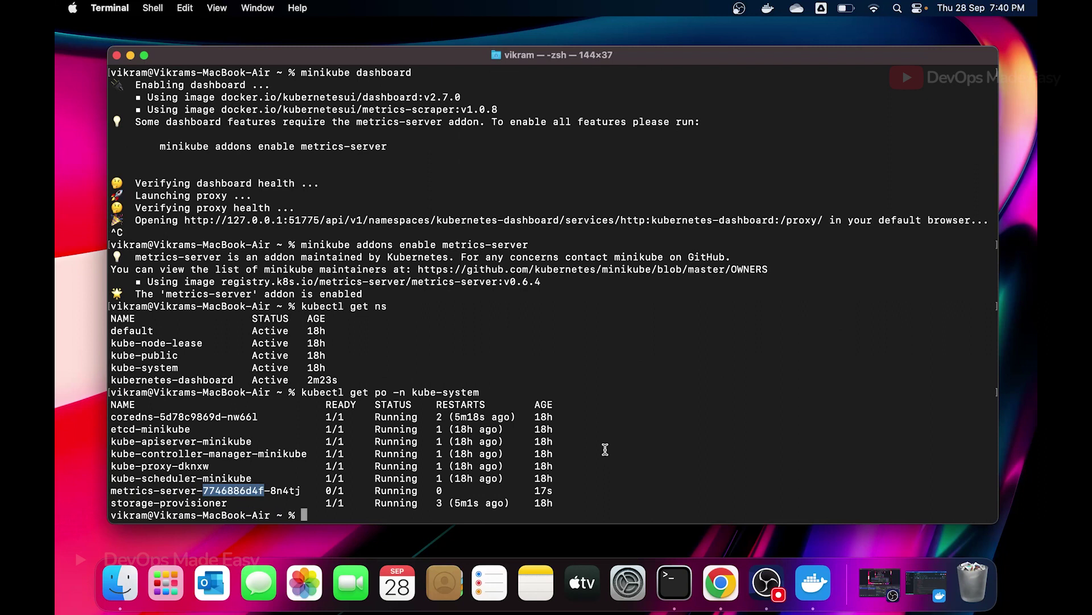
type("kubectl ")
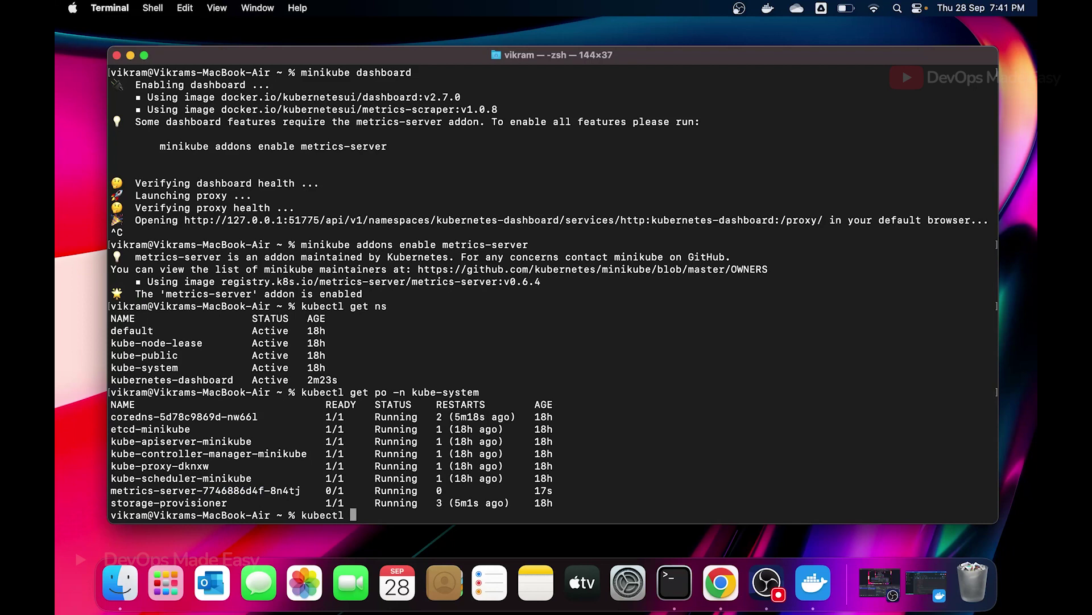
type("top node")
key("Return")
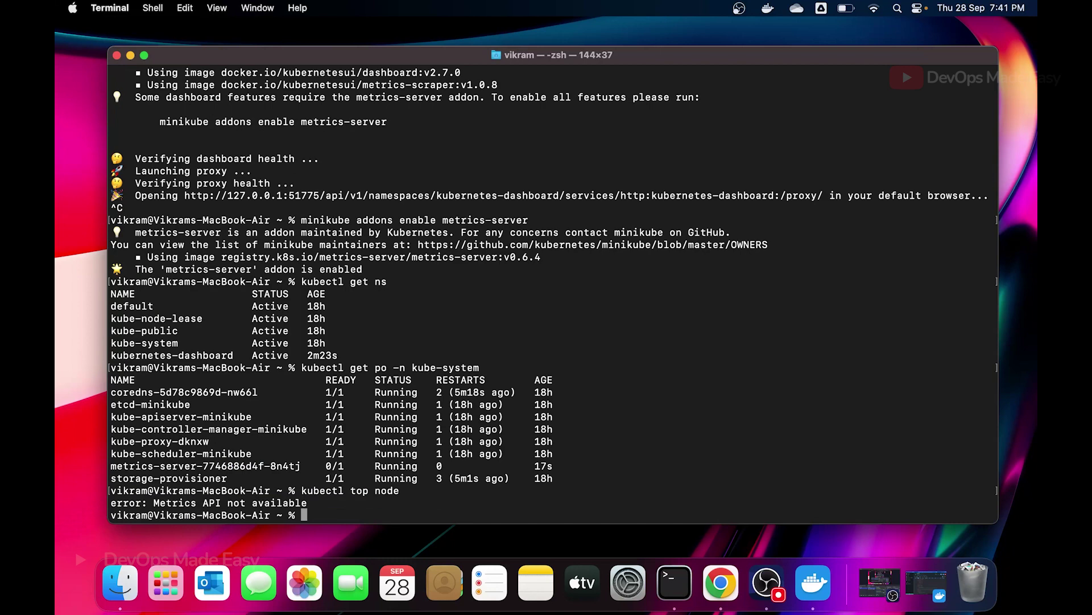
key("Up")
key("Return")
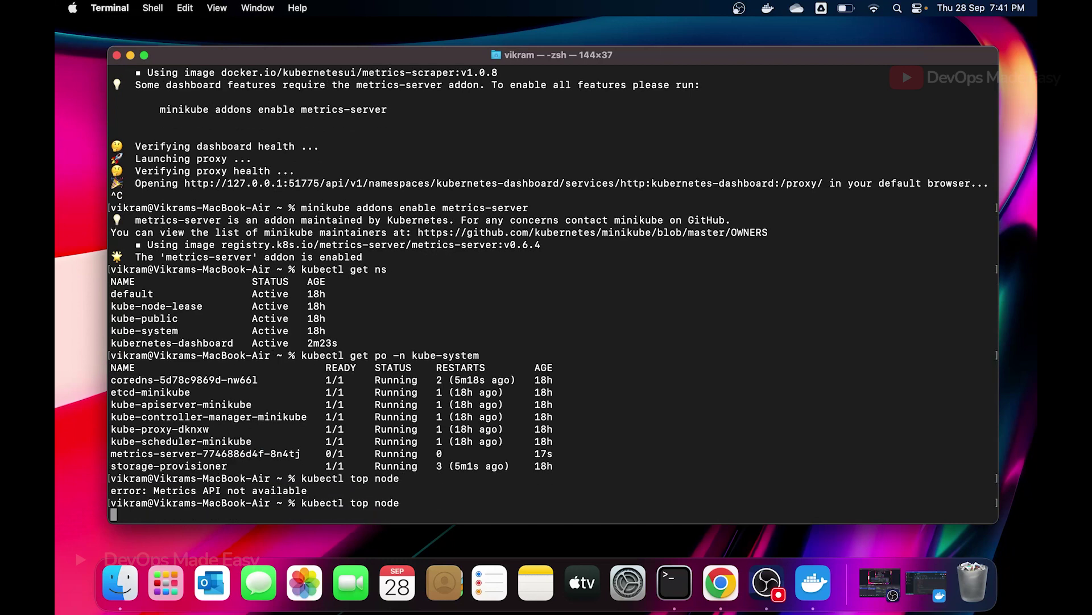
Step: Query pod resource usage with `kubectl top po`, running the command twice
key("Up")
key("BackSpace")
key("BackSpace")
key("BackSpace")
key("BackSpace")
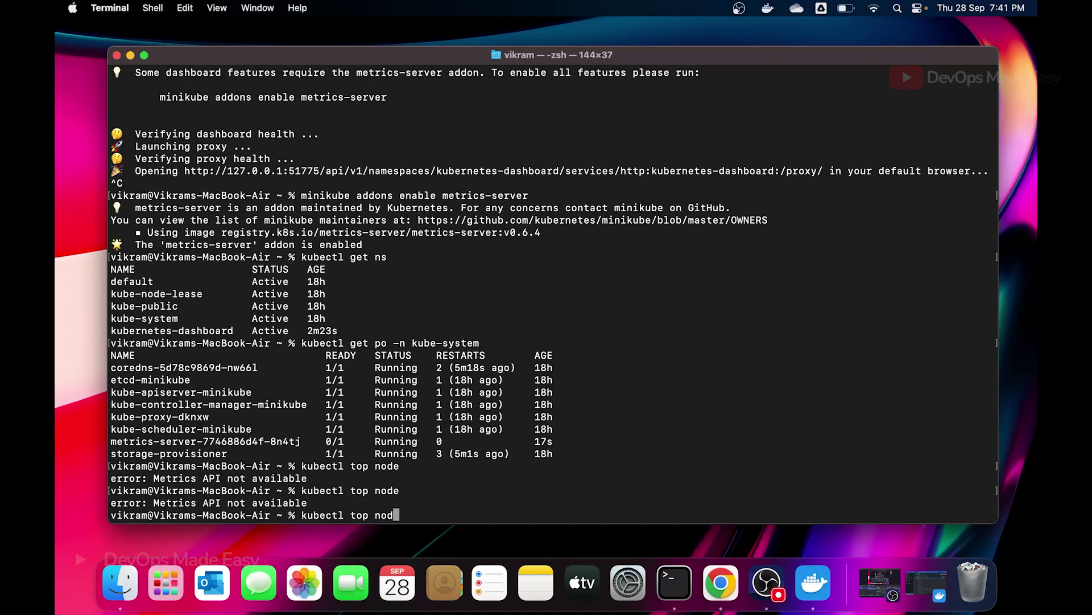
type("po")
key("Return")
key("Up")
key("Return")
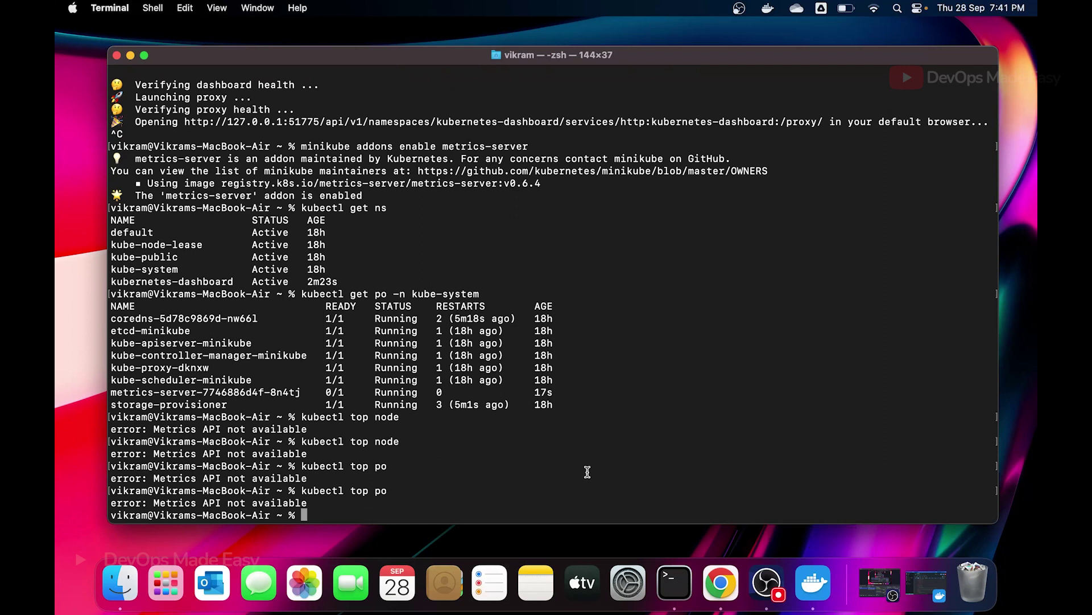
Step: Follow the metrics-server pod's logs with `kubectl logs -f metrics-server-7746886d4f-8n4tj -n kube-system`, and suspend the log stream
double_click(189, 392)
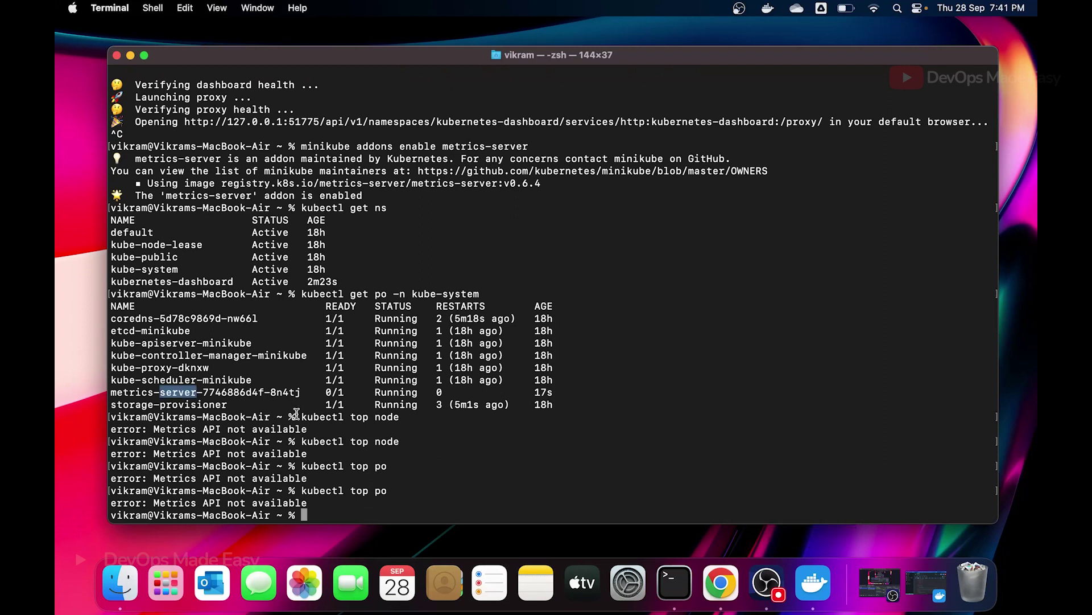
left_click_drag(301, 396, 105, 387)
key("super+c")
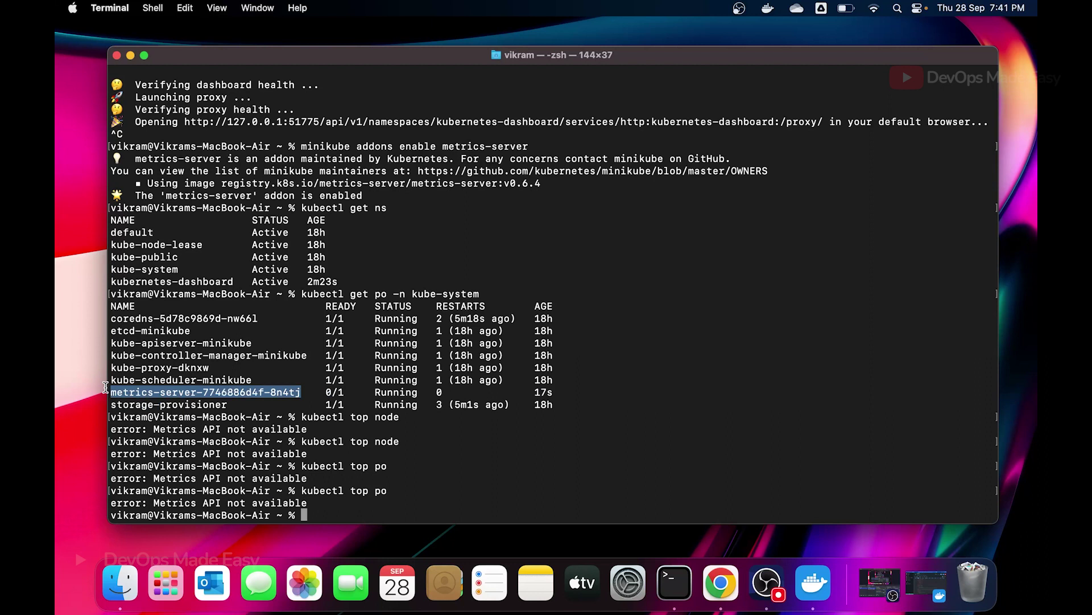
type("kubectl ")
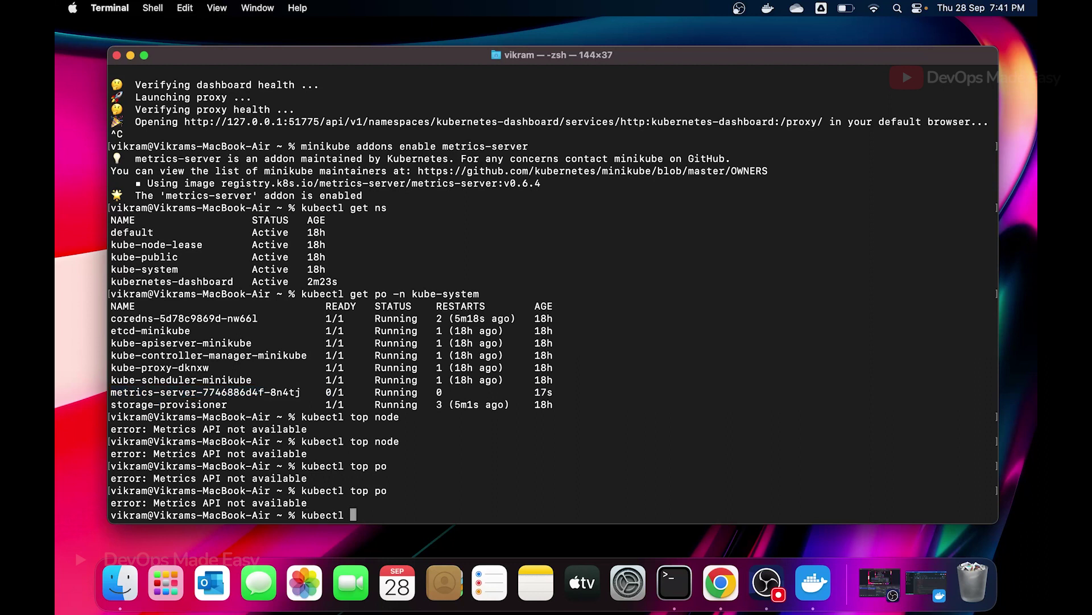
type("logs -f")
key("super+v")
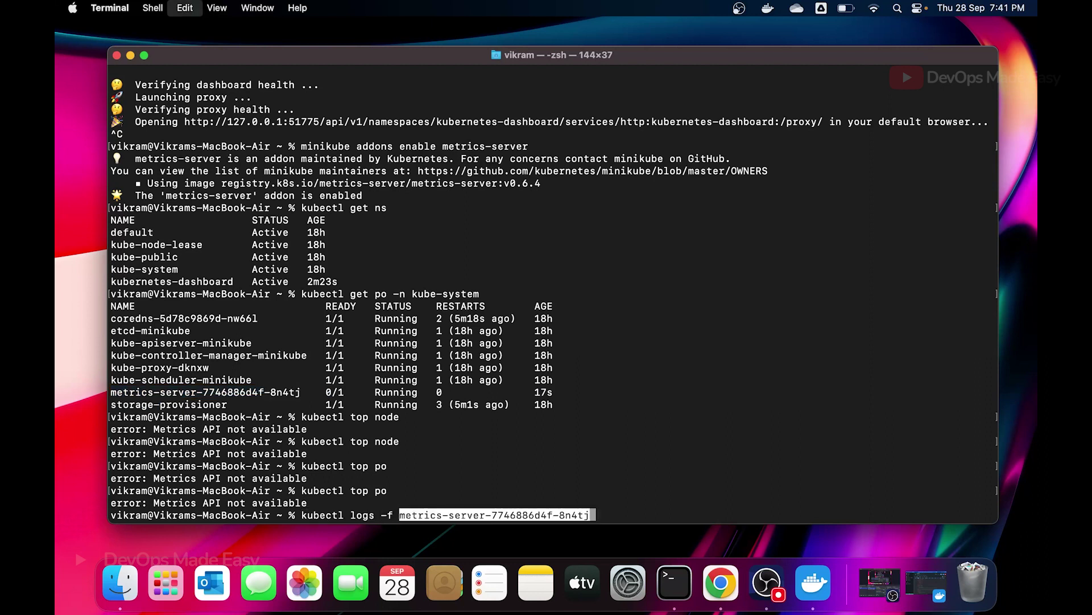
type("-n kube")
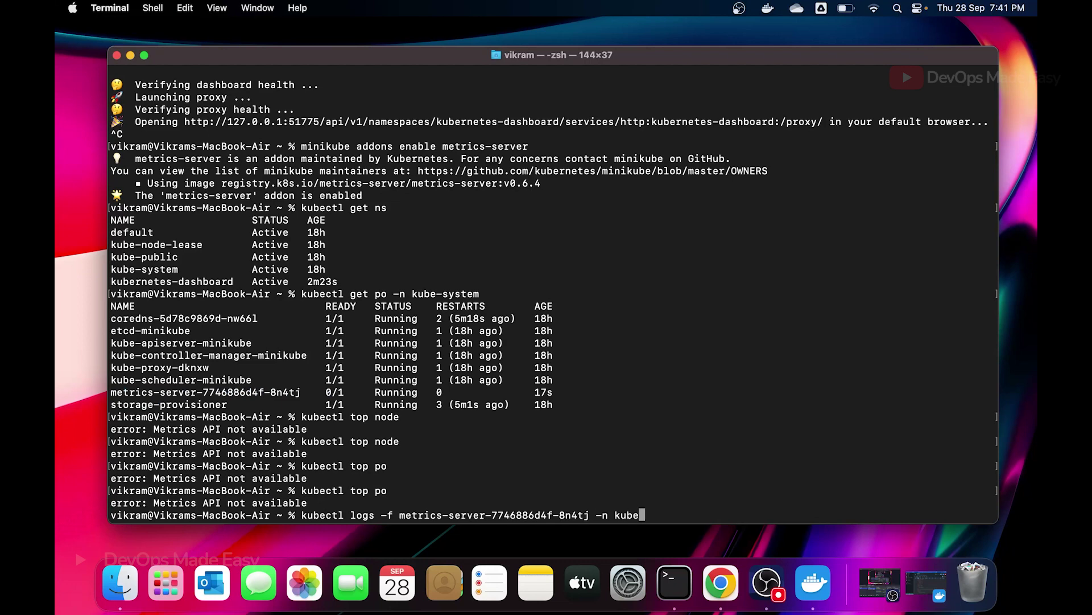
type("-syste")
type("m")
key("Return")
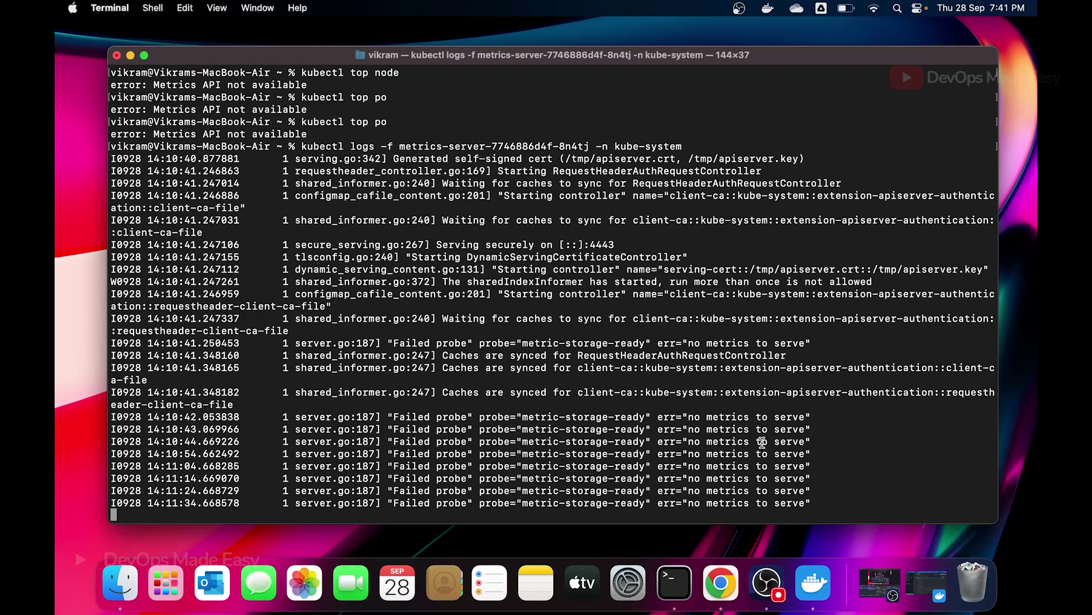
key("ctrl+z")
Step: Relaunch the Kubernetes Dashboard with `minikube dashboard` and close the old dashboard's browser tab
type("kubectl top po")
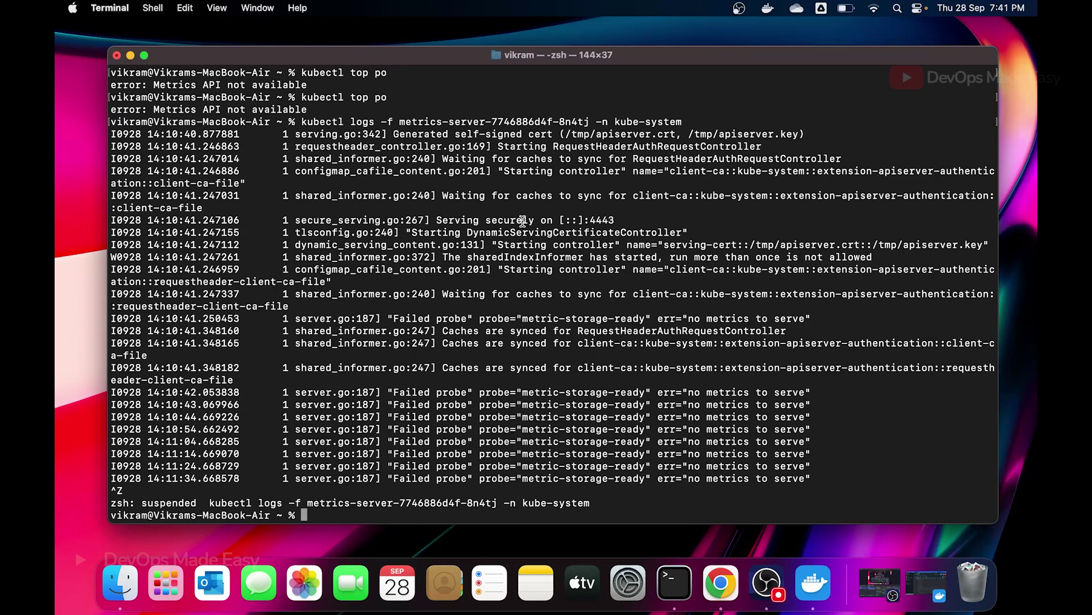
key("Up")
key("Up")
key("Up")
key("Up")
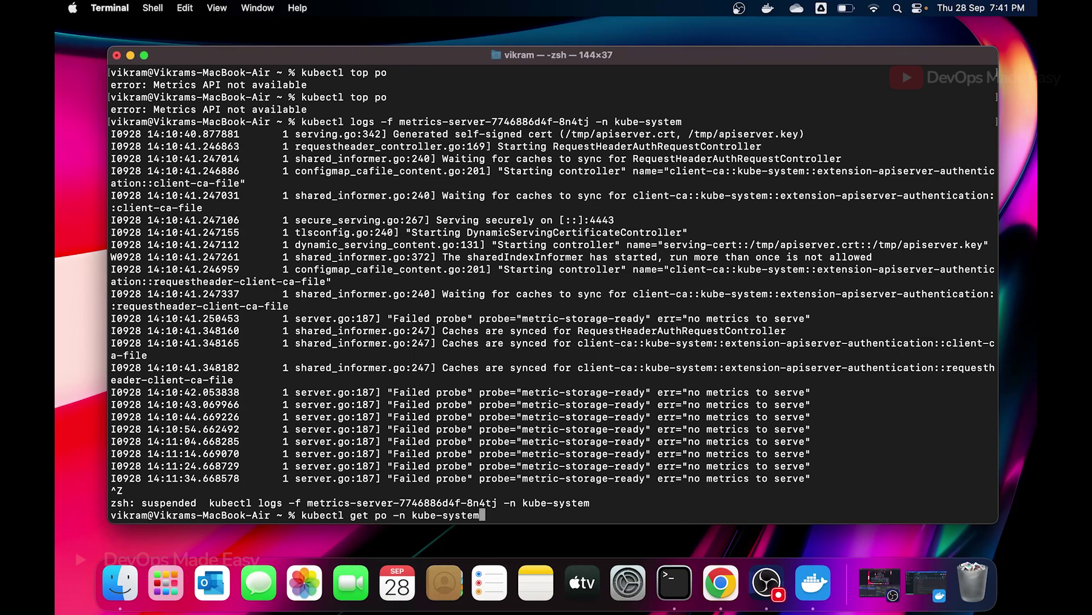
key("Up")
key("Return")
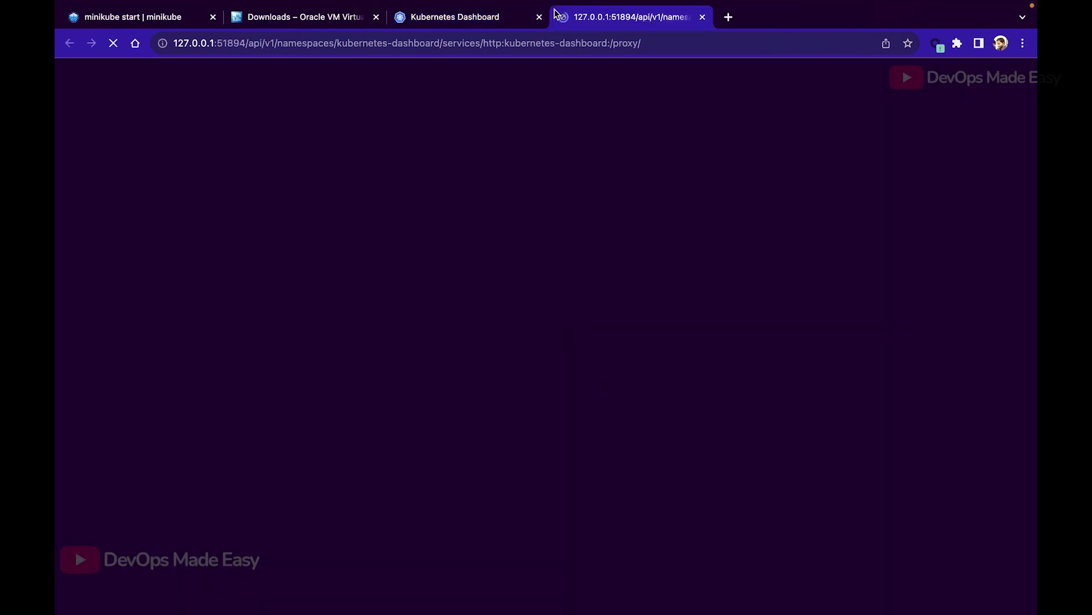
left_click(539, 17)
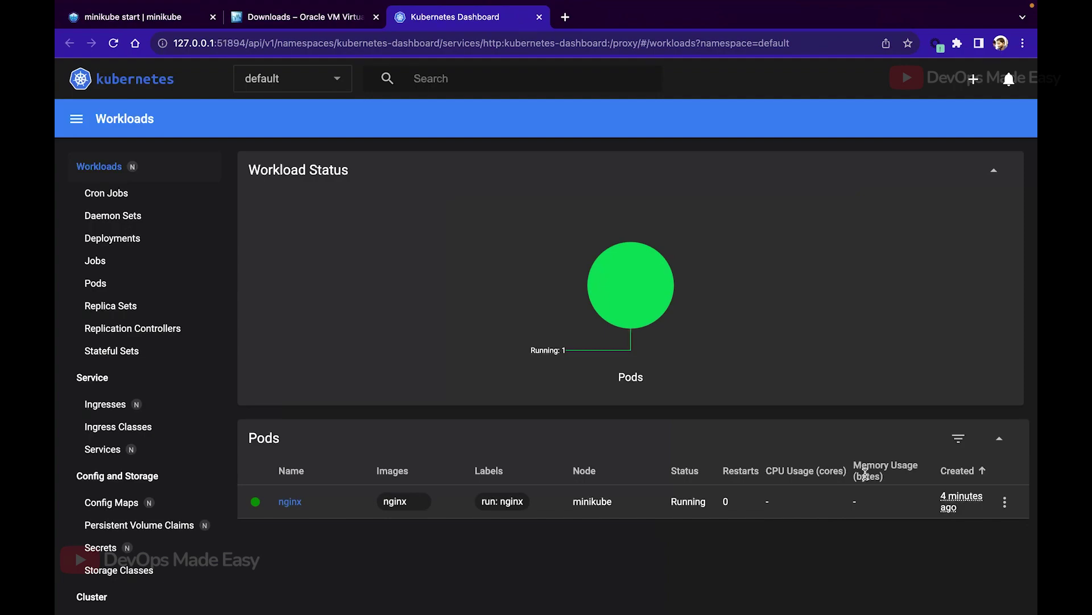
Step: Switch to Terminal, stop the dashboard process and delete the cluster with `minikube delete`
key("super+Tab")
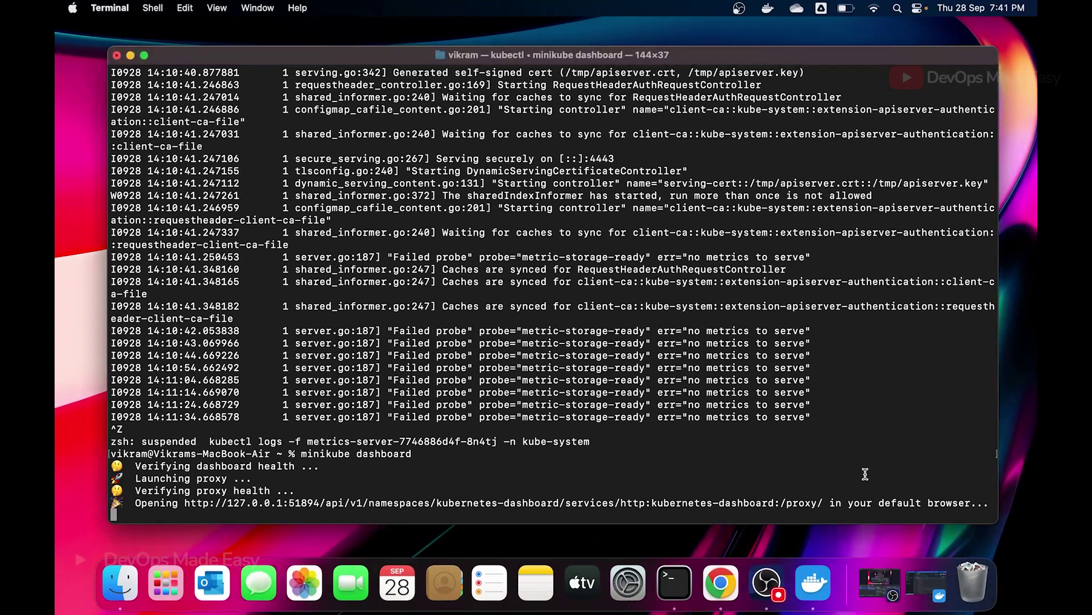
key("ctrl+c")
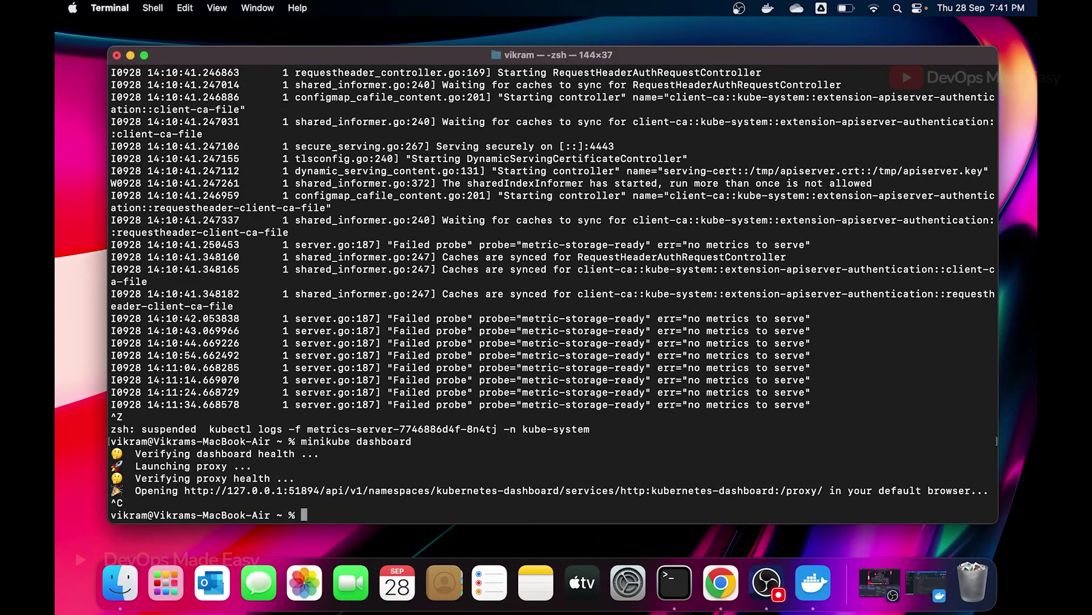
type("minikube delete")
key("Return")
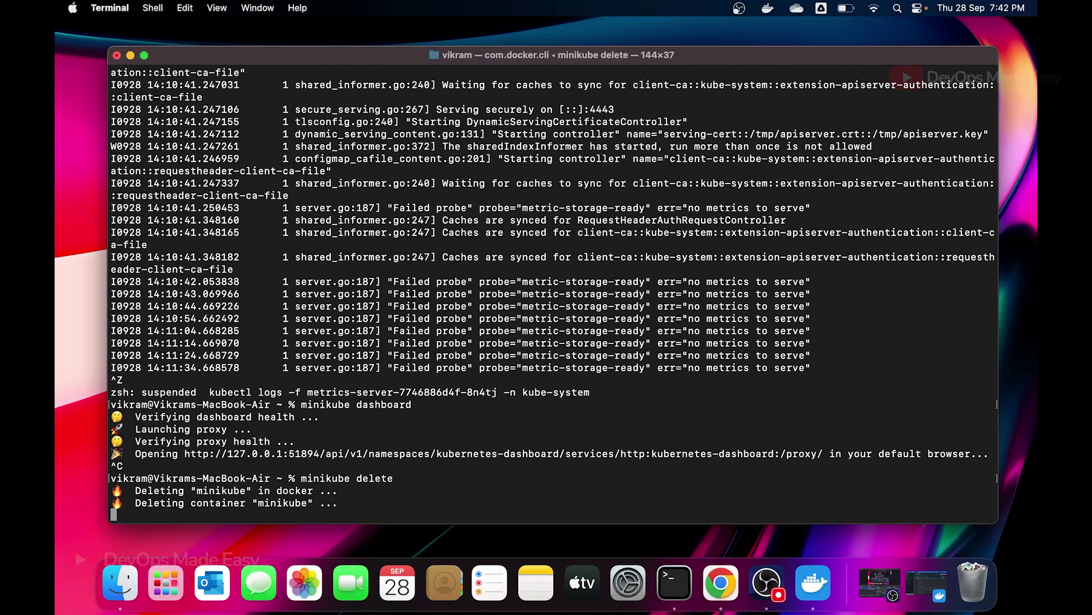
Step: Switch to Docker Desktop, check its Containers and local Images lists, and minimize the window
left_click(813, 581)
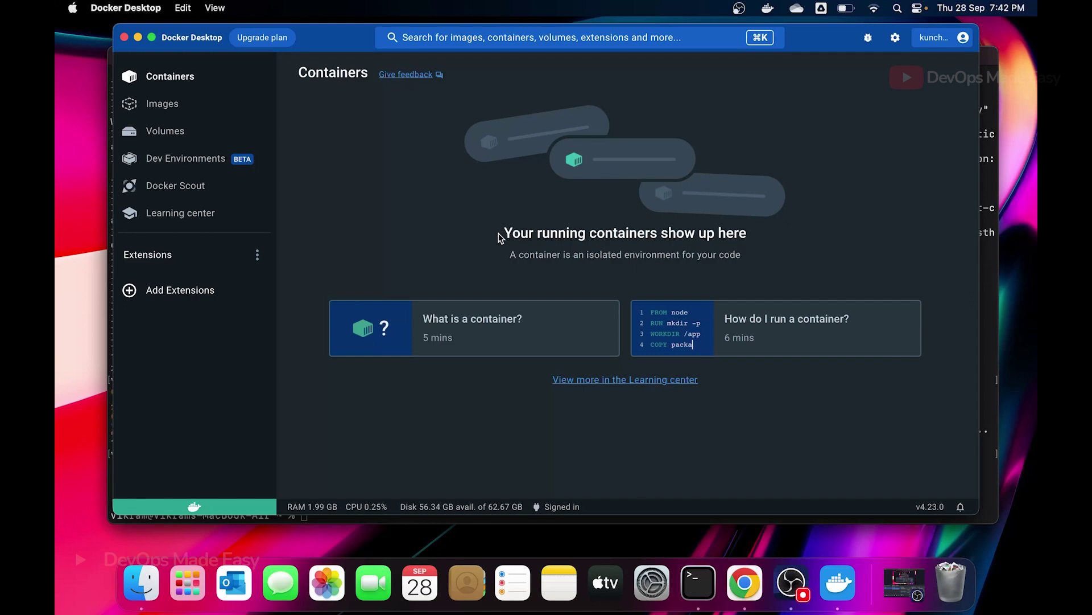
left_click(200, 105)
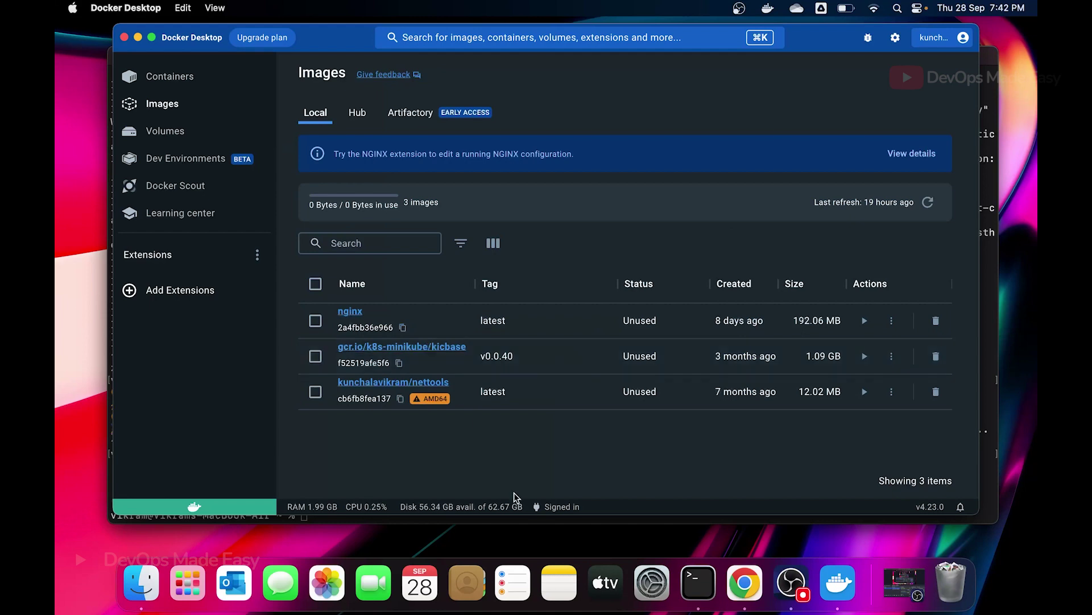
left_click(137, 37)
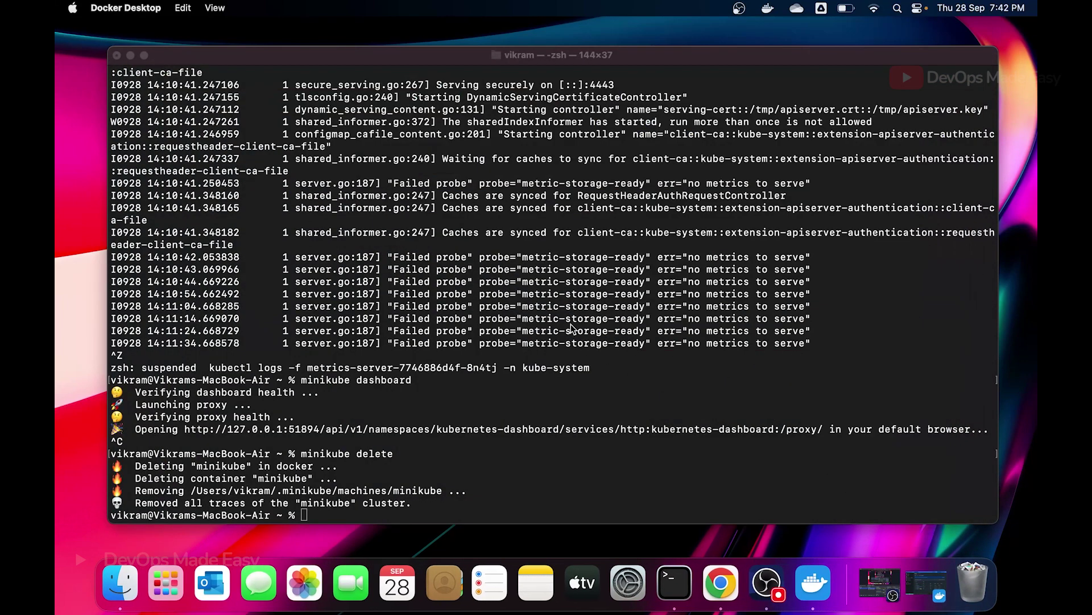